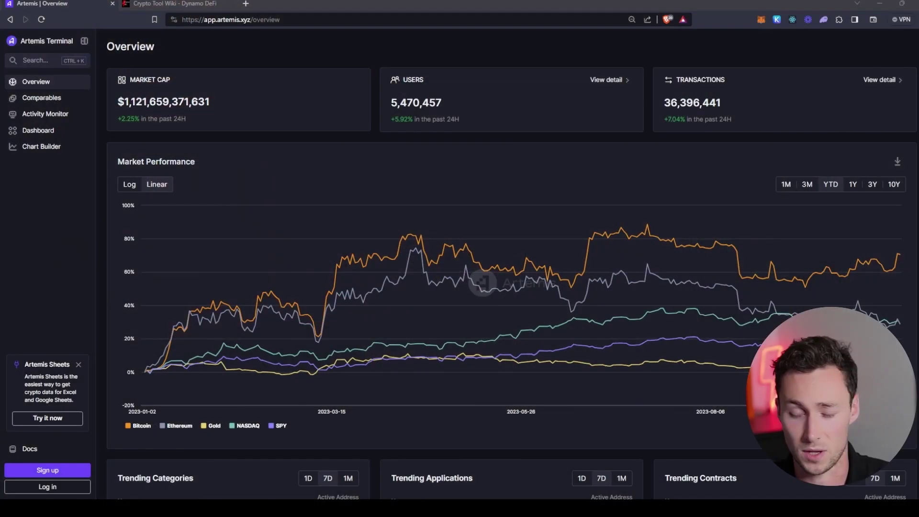
# - Examine the Overview page's market performance chart, trending categories, applications and contracts, and the fundamental metrics charts
pyautogui.scroll(-1, 512, 258)
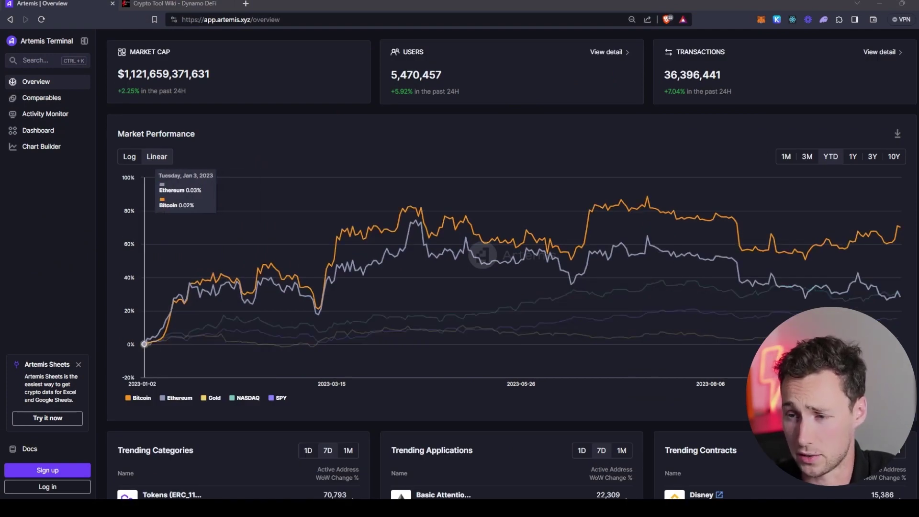
pyautogui.scroll(1, 512, 264)
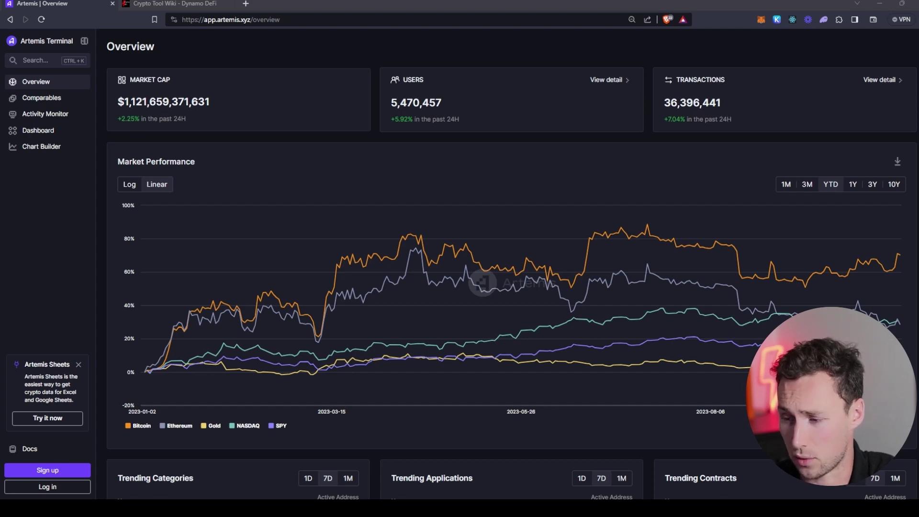
pyautogui.scroll(-1, 163, 206)
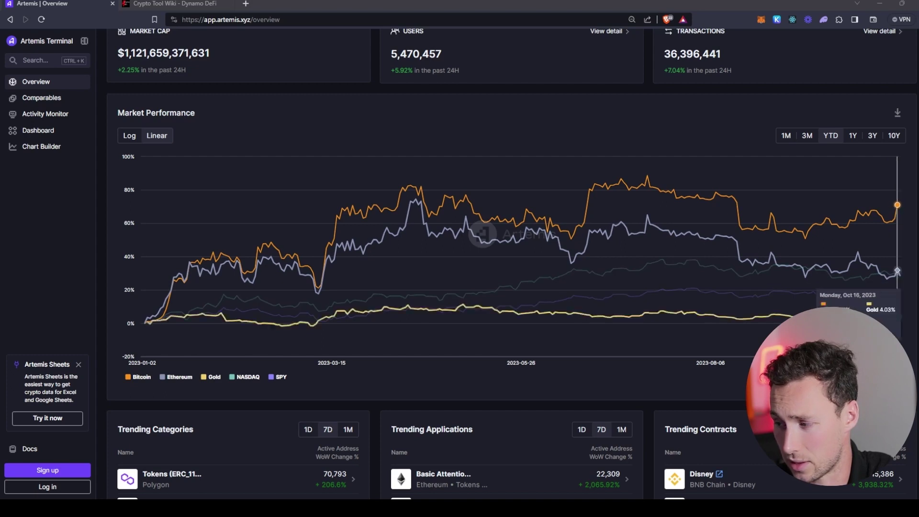
pyautogui.scroll(-1, 905, 268)
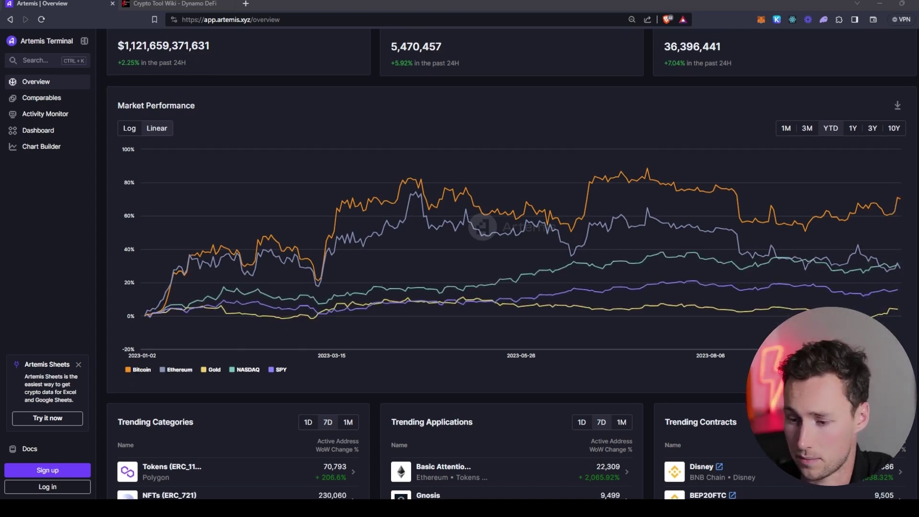
pyautogui.scroll(-8, 513, 264)
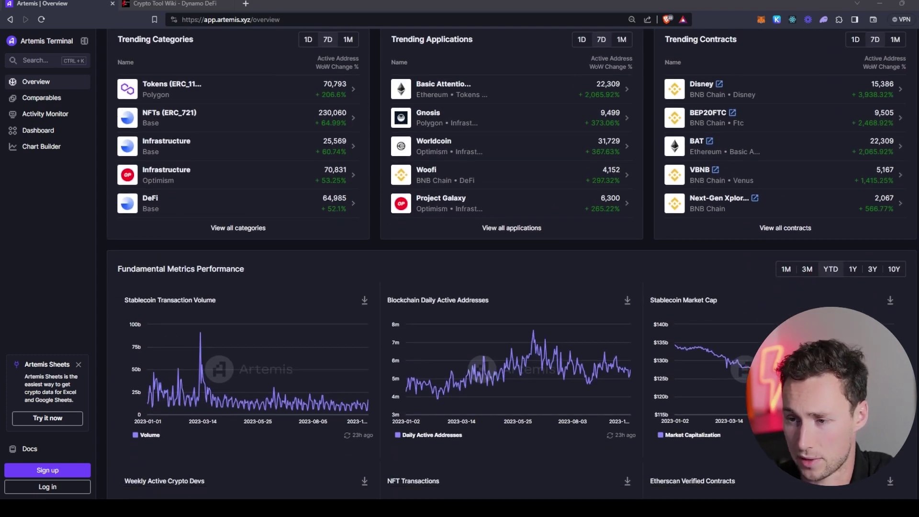
pyautogui.scroll(1, 512, 264)
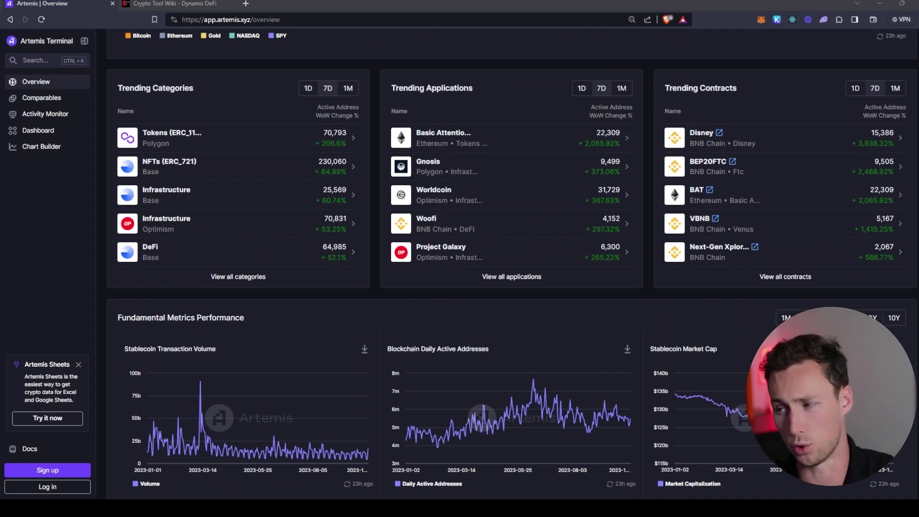
pyautogui.scroll(-3, 238, 278)
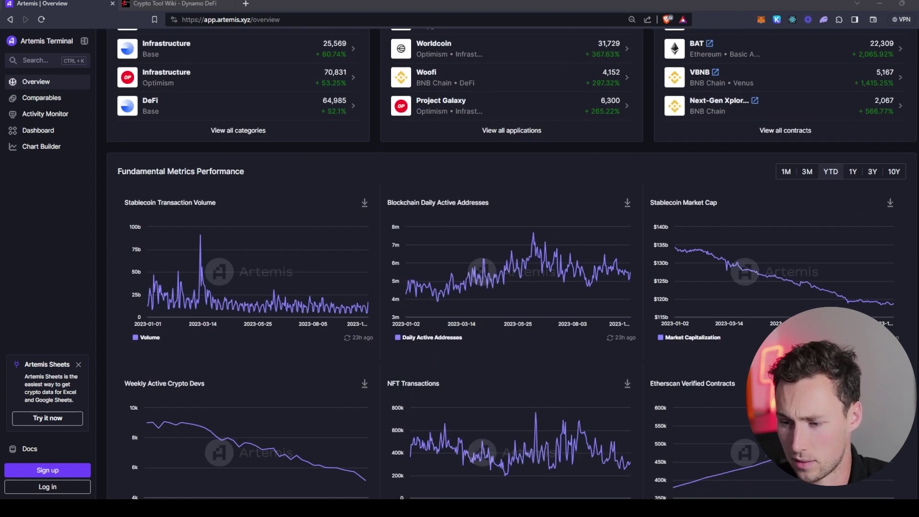
pyautogui.scroll(-1, 512, 264)
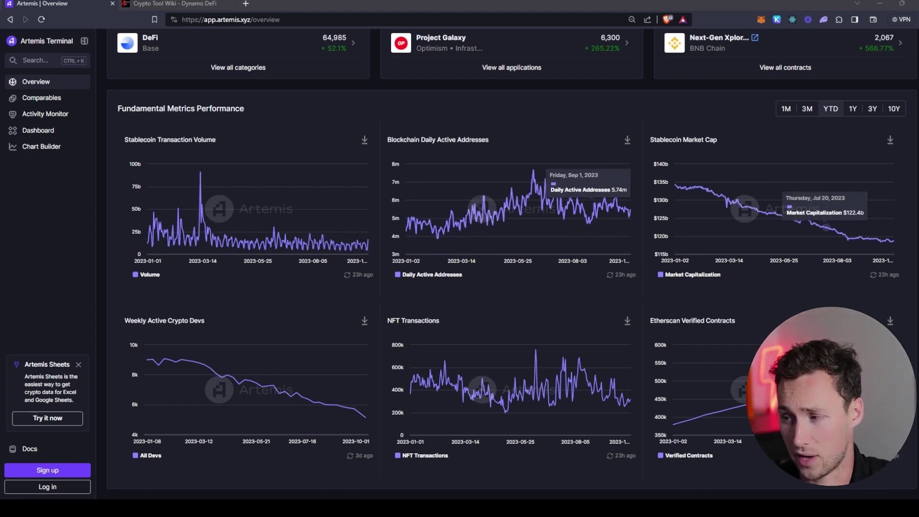
pyautogui.scroll(7, 221, 206)
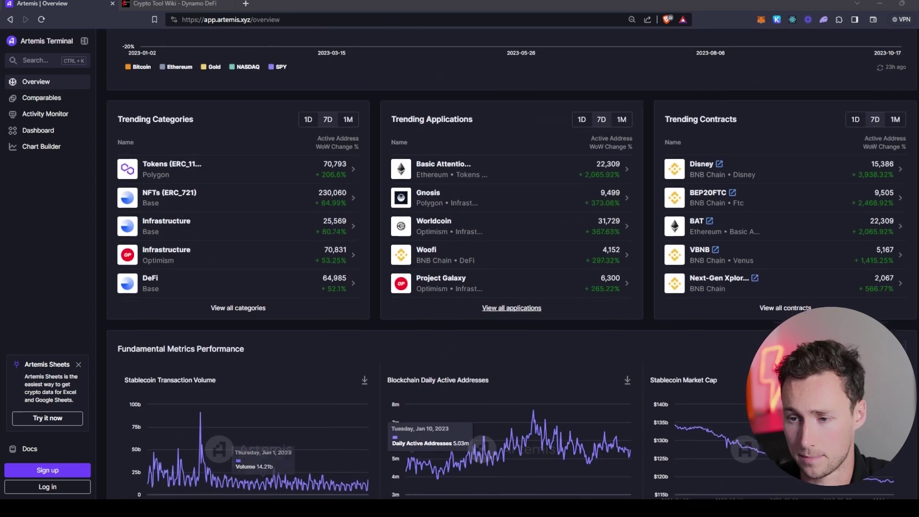
pyautogui.scroll(5, 513, 263)
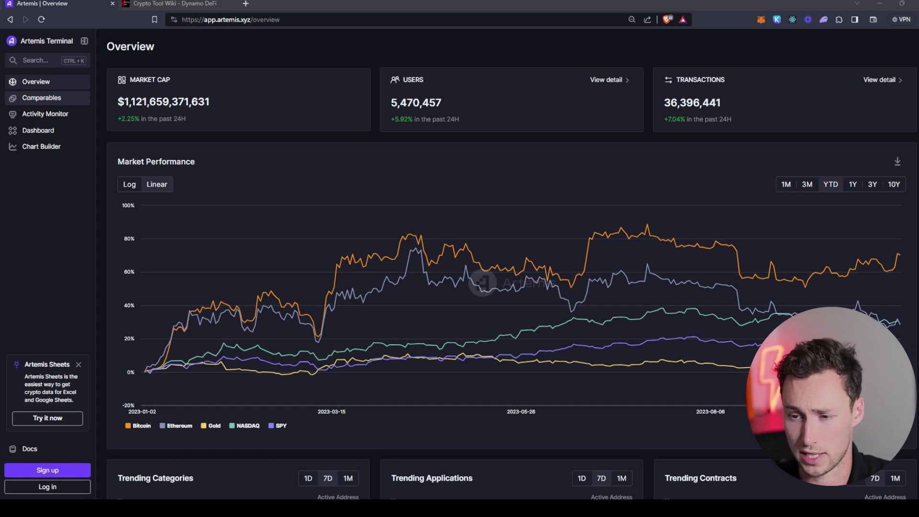
# - Open the Comparables page and look through the chain metric charts down to the table of all chains
pyautogui.click(61, 101)
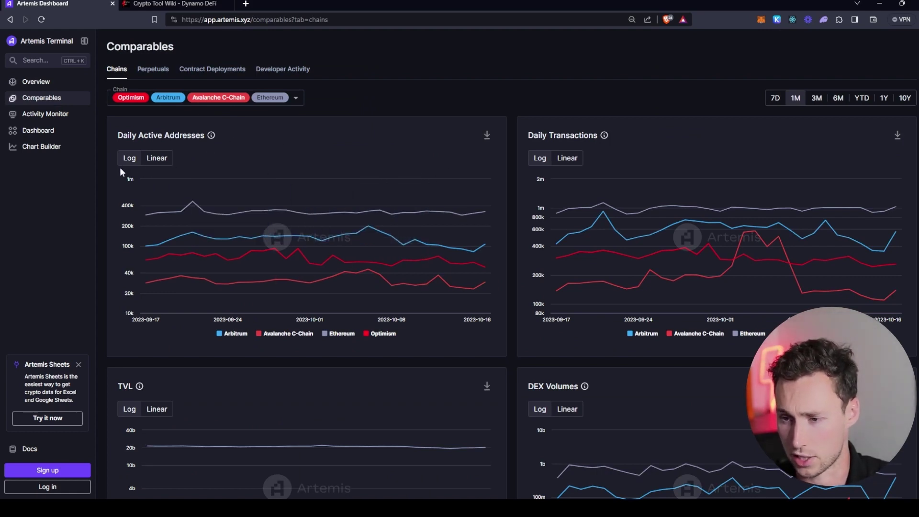
pyautogui.scroll(-1, 119, 168)
pyautogui.scroll(1, 120, 163)
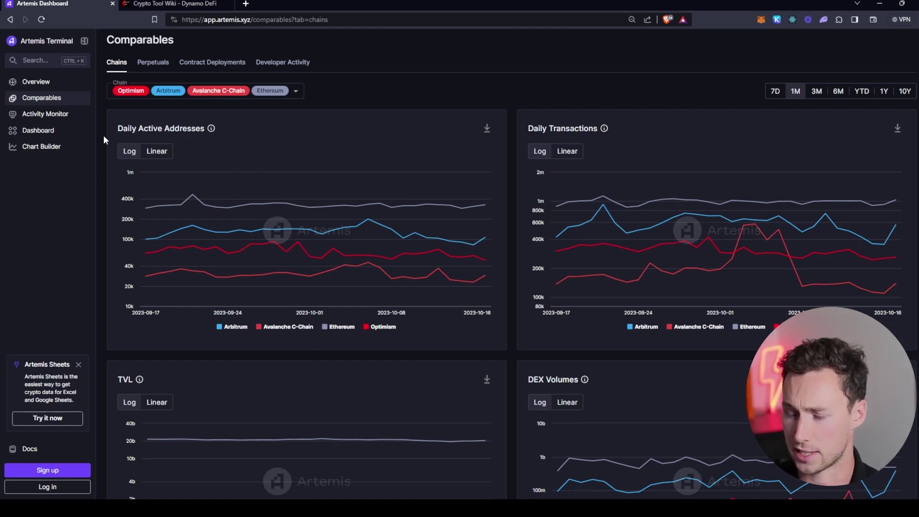
pyautogui.scroll(-4, 602, 147)
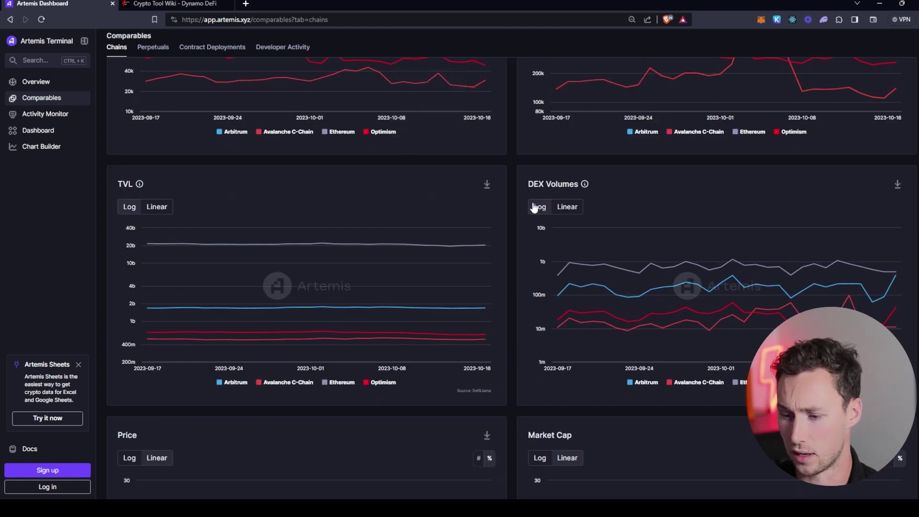
pyautogui.scroll(-3, 546, 197)
pyautogui.scroll(-14, 554, 183)
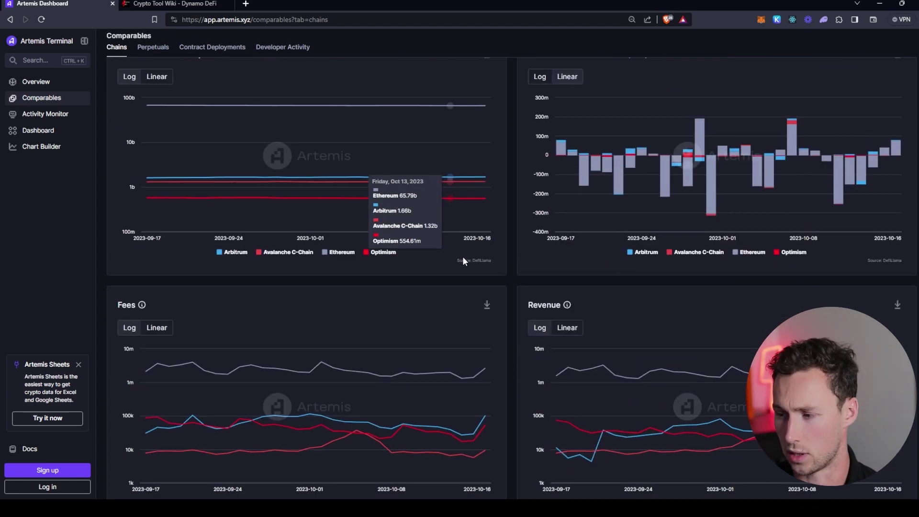
pyautogui.scroll(7, 489, 245)
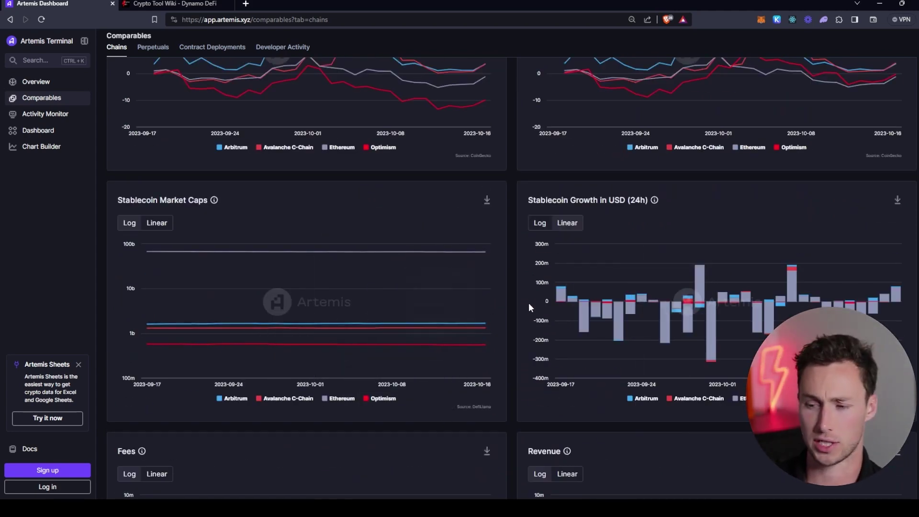
pyautogui.scroll(-10, 527, 353)
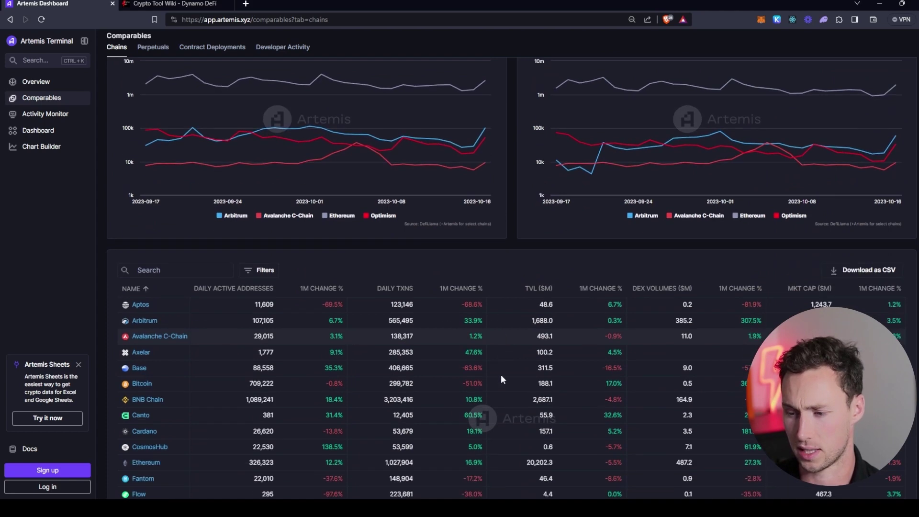
pyautogui.scroll(20, 526, 271)
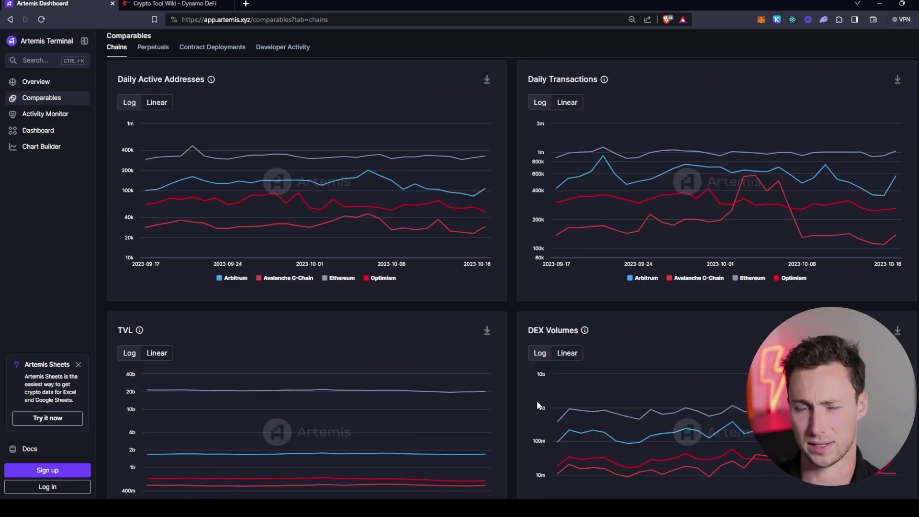
# - Inspect the daily values in the Daily Active Addresses and Daily Transactions charts and read both metric definitions
pyautogui.scroll(2, 501, 330)
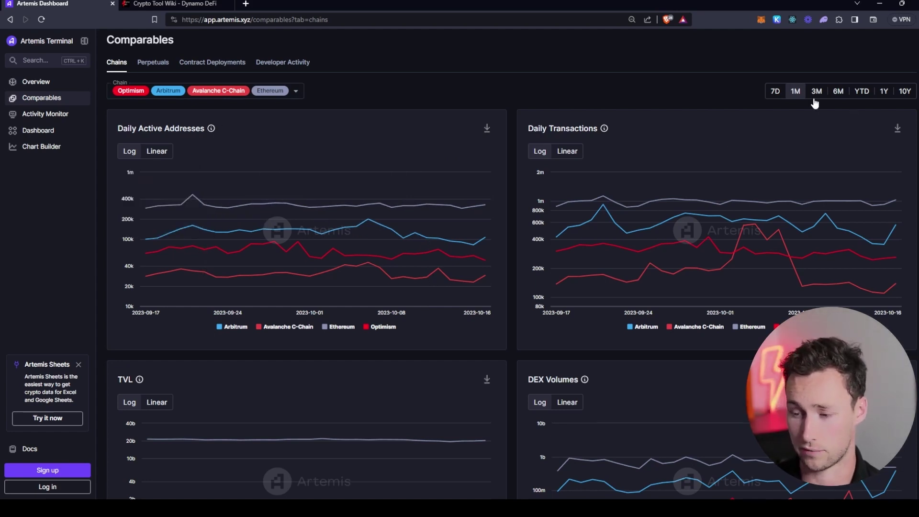
pyautogui.moveTo(439, 210)
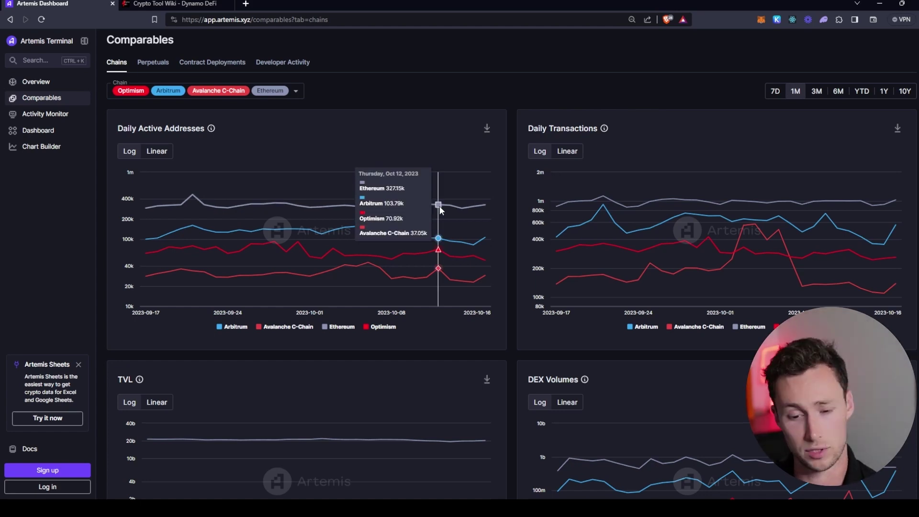
pyautogui.moveTo(204, 207)
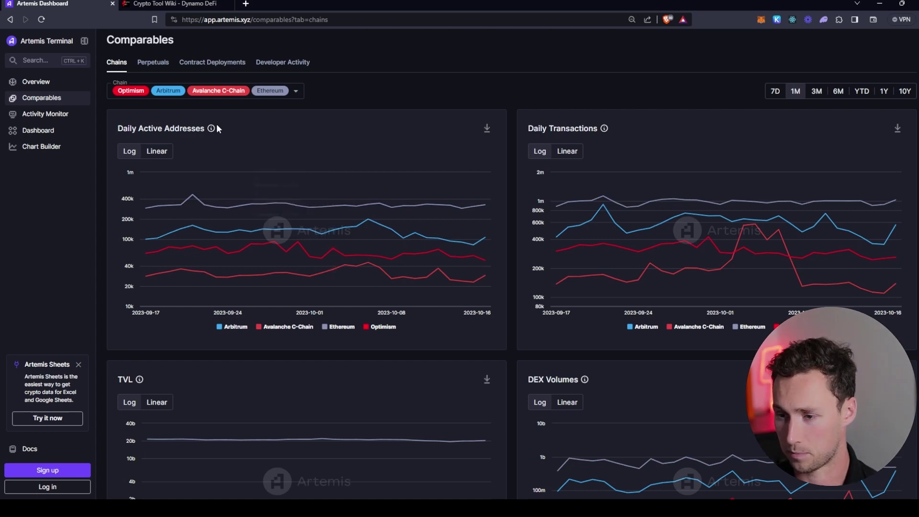
pyautogui.moveTo(210, 130)
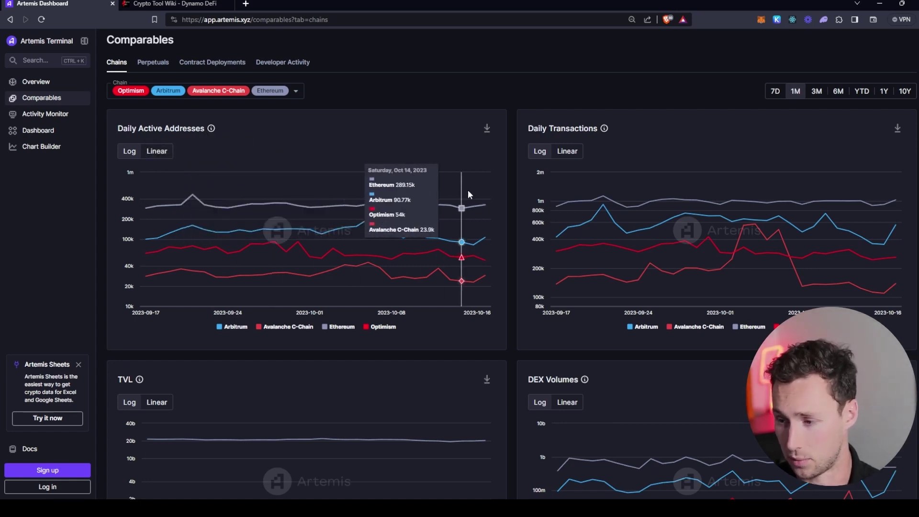
pyautogui.moveTo(488, 213)
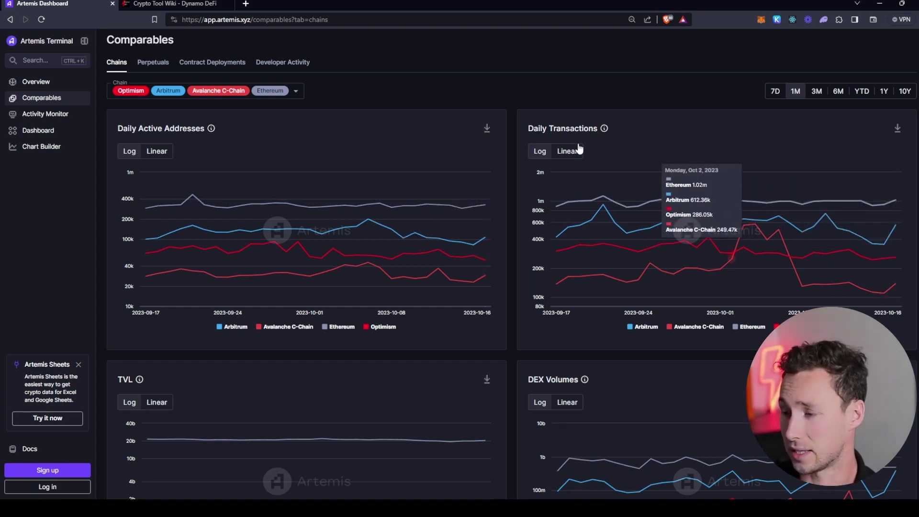
pyautogui.moveTo(604, 132)
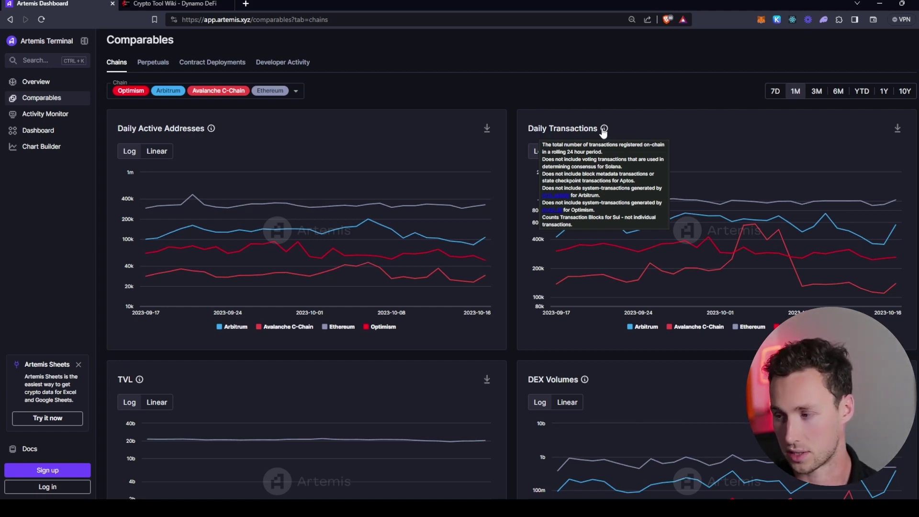
pyautogui.moveTo(908, 235)
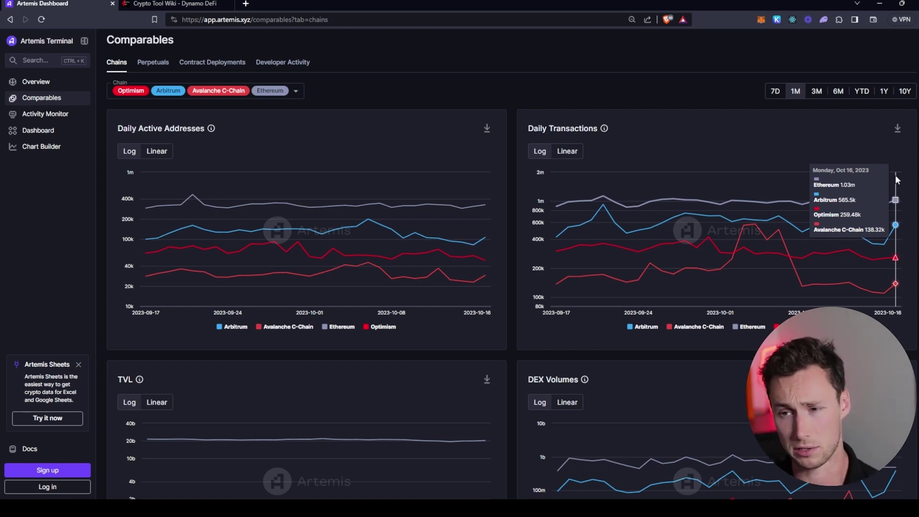
# - Add zkSync Era, Solana, Polygon and Polygon zkEVM to the compared chains
pyautogui.click(299, 95)
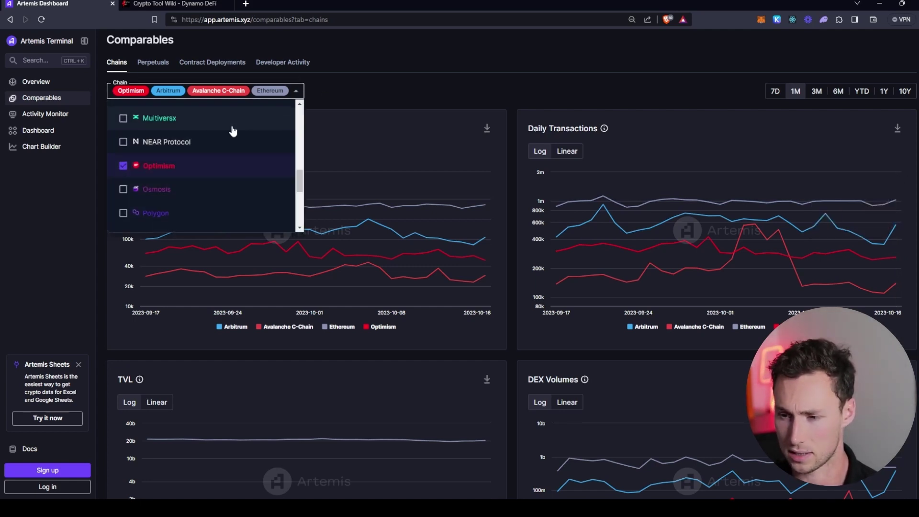
pyautogui.scroll(8, 236, 182)
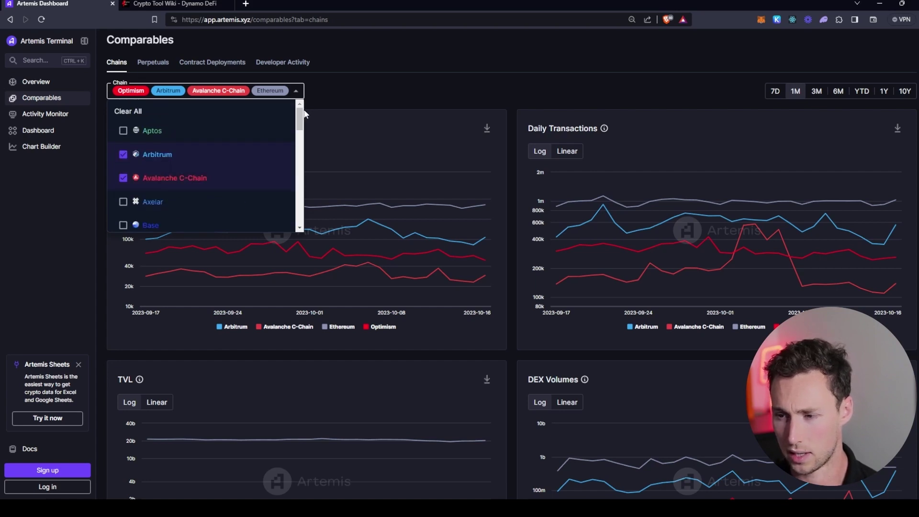
pyautogui.moveTo(300, 117); pyautogui.dragTo(308, 205)
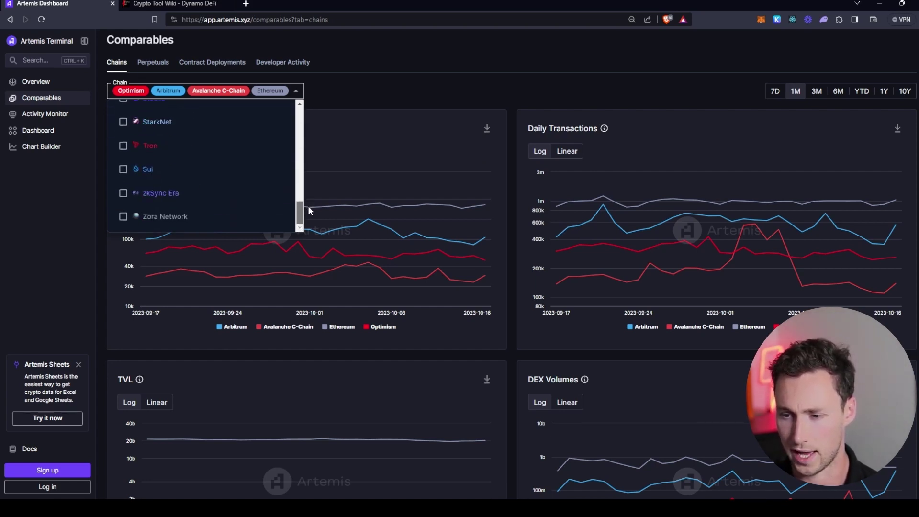
pyautogui.click(180, 193)
pyautogui.scroll(4, 220, 200)
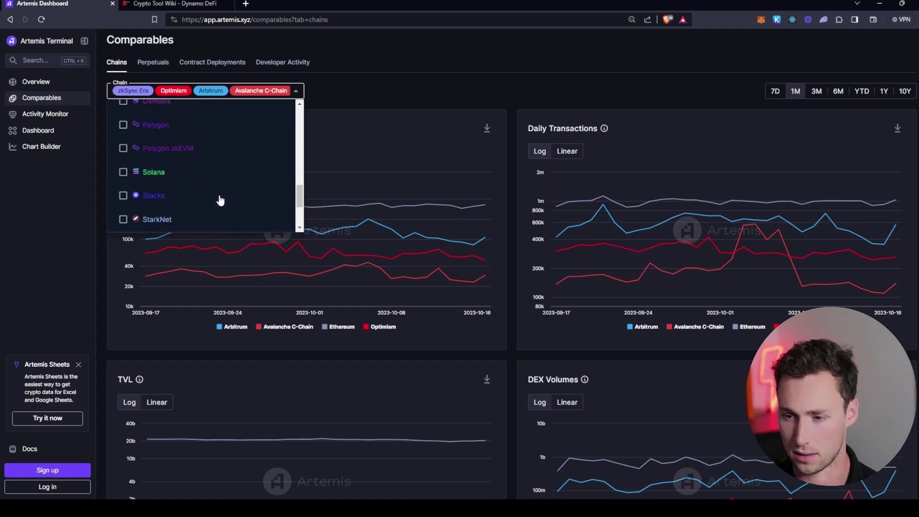
pyautogui.click(207, 172)
pyautogui.scroll(2, 207, 174)
pyautogui.click(209, 173)
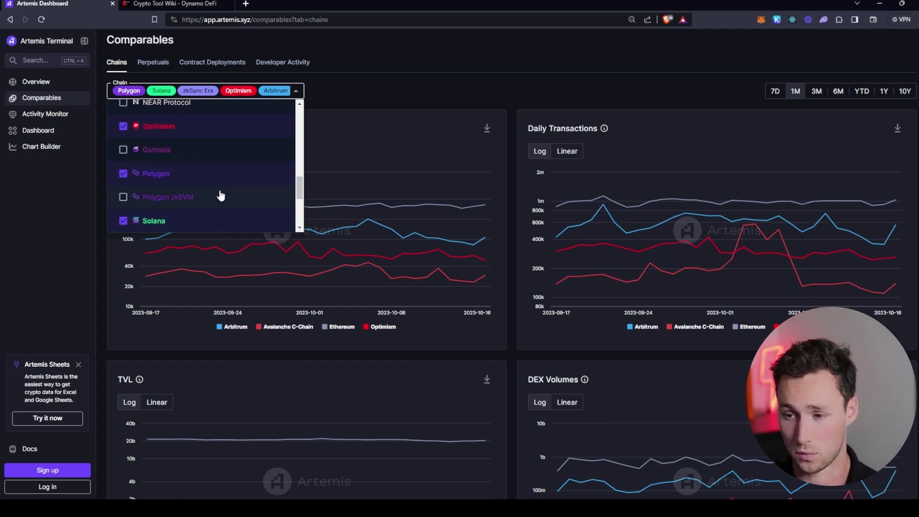
pyautogui.click(206, 197)
# - Include Cardano, BNB Chain, Base and Aptos in the chain comparison as well
pyautogui.scroll(4, 230, 198)
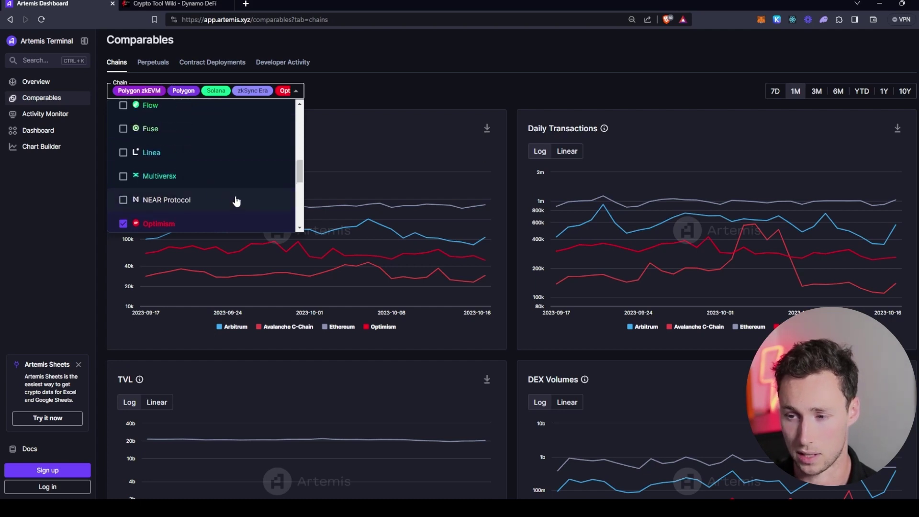
pyautogui.scroll(4, 230, 160)
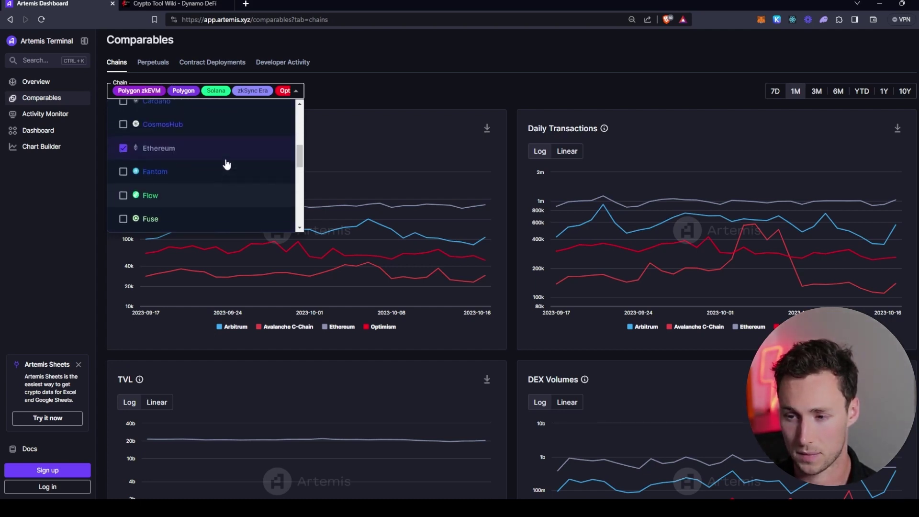
pyautogui.scroll(4, 226, 178)
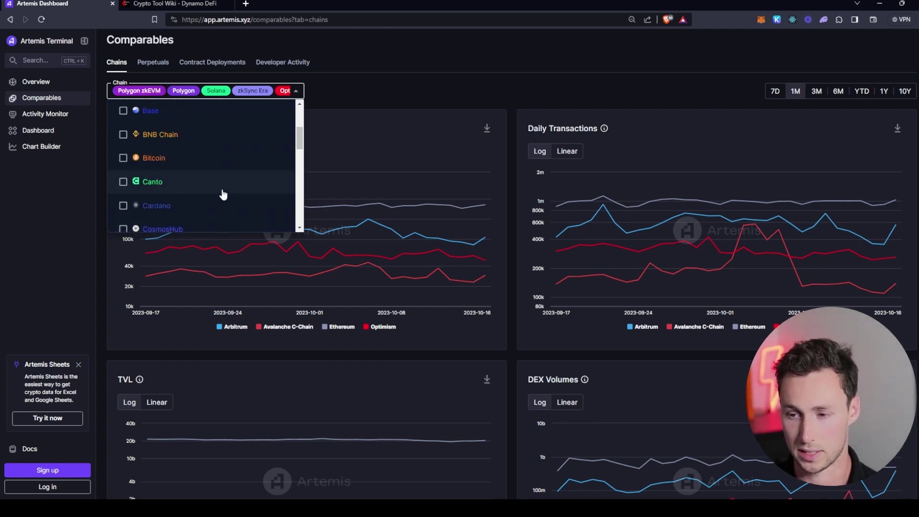
pyautogui.click(221, 206)
pyautogui.scroll(2, 225, 192)
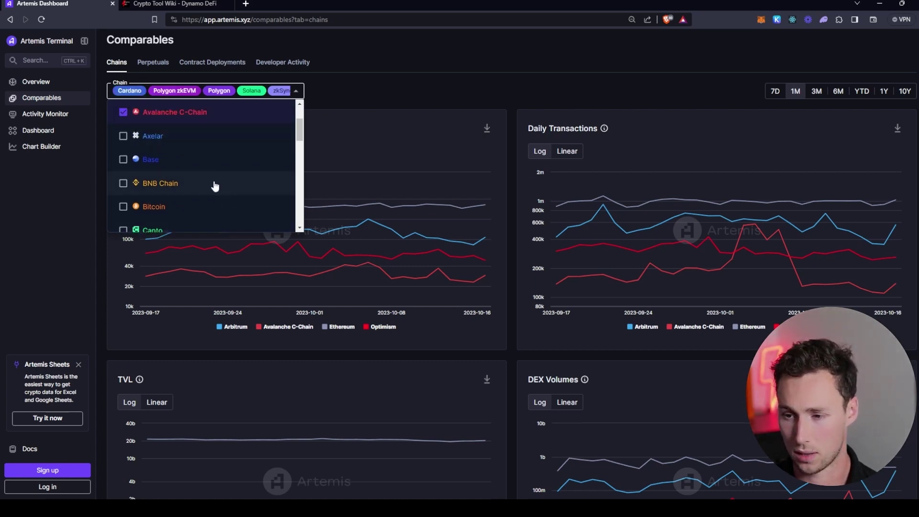
pyautogui.click(215, 186)
pyautogui.click(173, 163)
pyautogui.scroll(3, 268, 191)
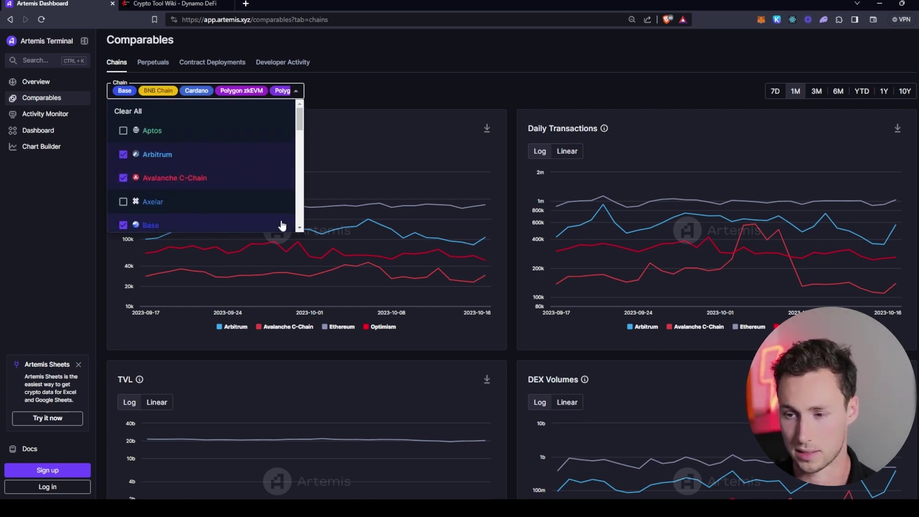
pyautogui.click(268, 134)
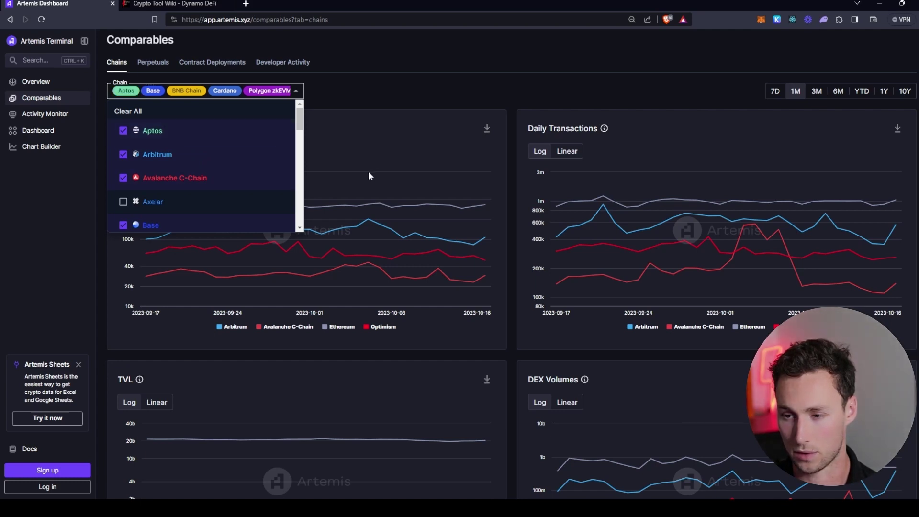
# - Apply the chain selection, inspect the Daily Active Addresses values and switch that chart to a linear scale
pyautogui.click(321, 104)
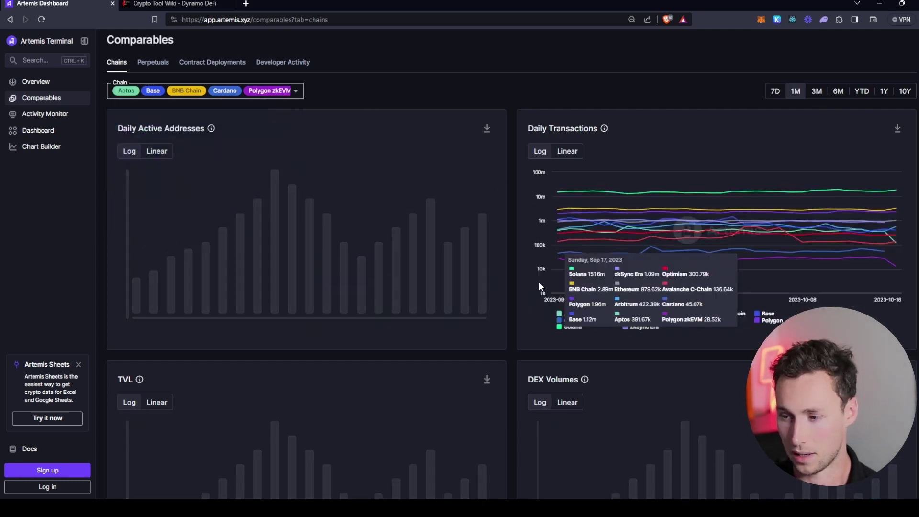
pyautogui.moveTo(429, 230)
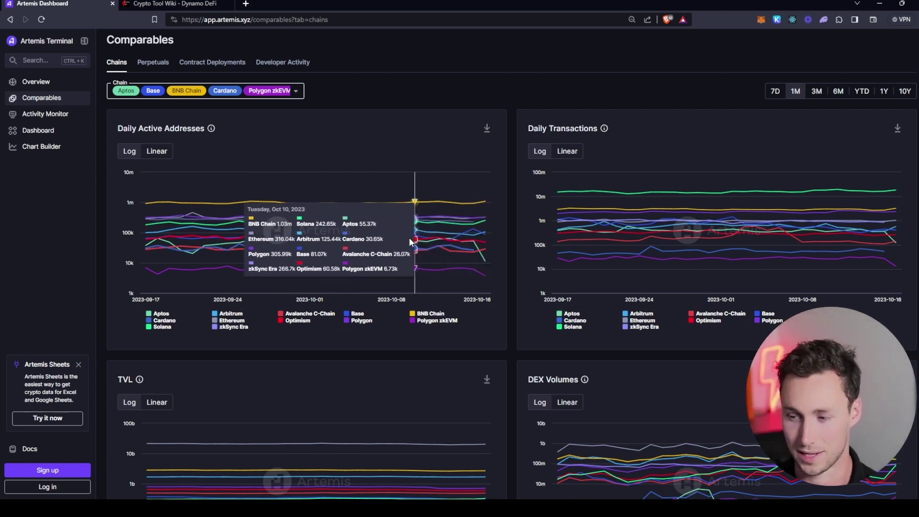
pyautogui.click(158, 151)
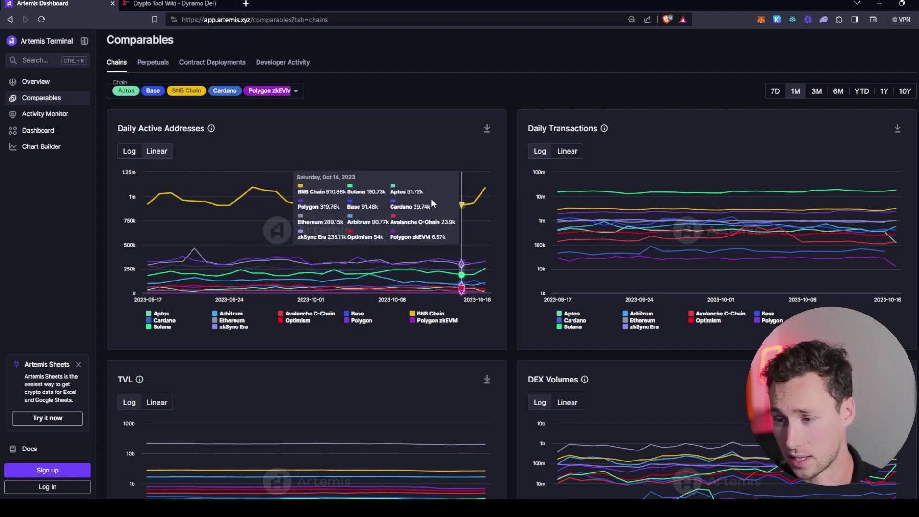
# - Remove BNB Chain from the compared chains and return the Daily Active Addresses chart to a log scale
pyautogui.click(296, 91)
pyautogui.scroll(-5, 225, 157)
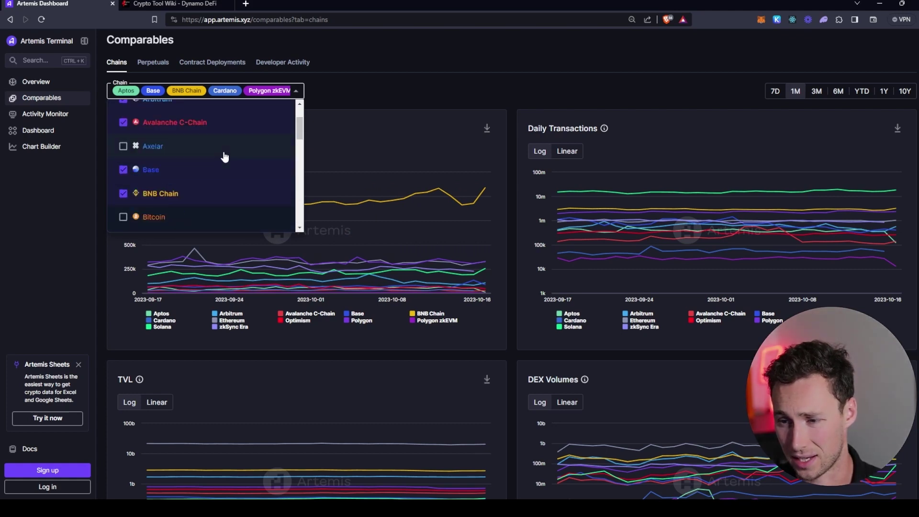
pyautogui.scroll(1, 223, 172)
pyautogui.scroll(-2, 192, 187)
pyautogui.click(165, 185)
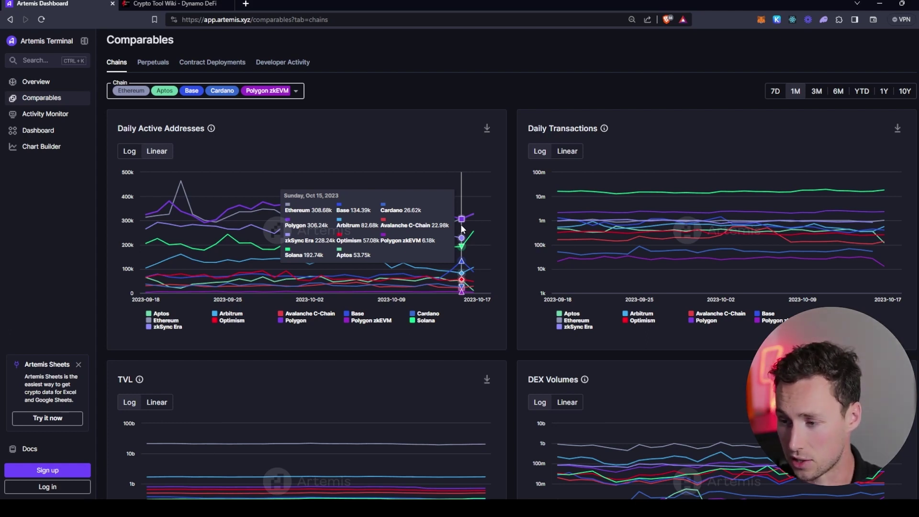
pyautogui.click(129, 150)
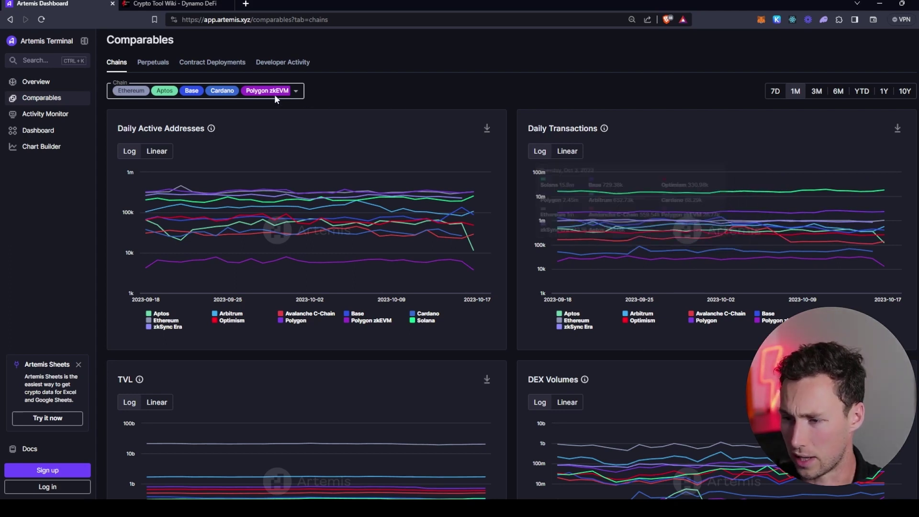
# - Remove Aptos, Avalanche C-Chain and Cardano from the compared chains
pyautogui.click(295, 91)
pyautogui.scroll(10, 187, 189)
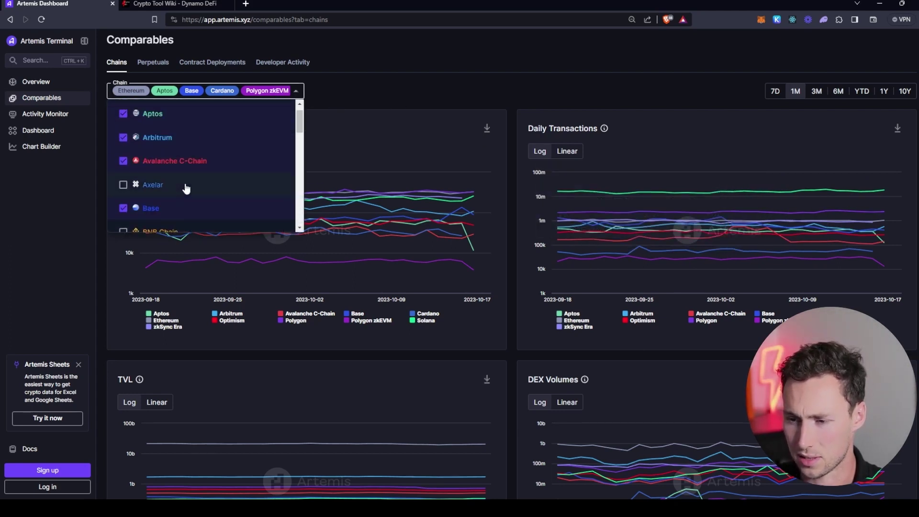
pyautogui.click(171, 133)
pyautogui.scroll(-2, 188, 184)
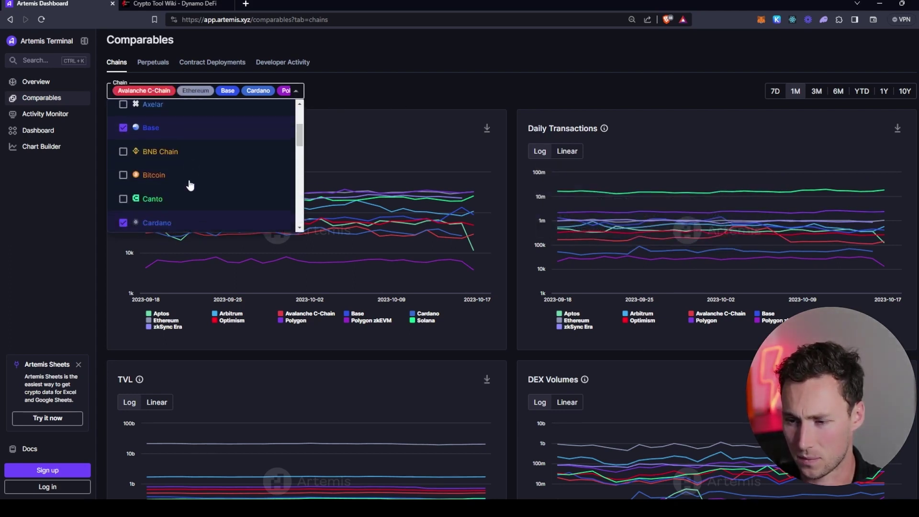
pyautogui.scroll(2, 192, 186)
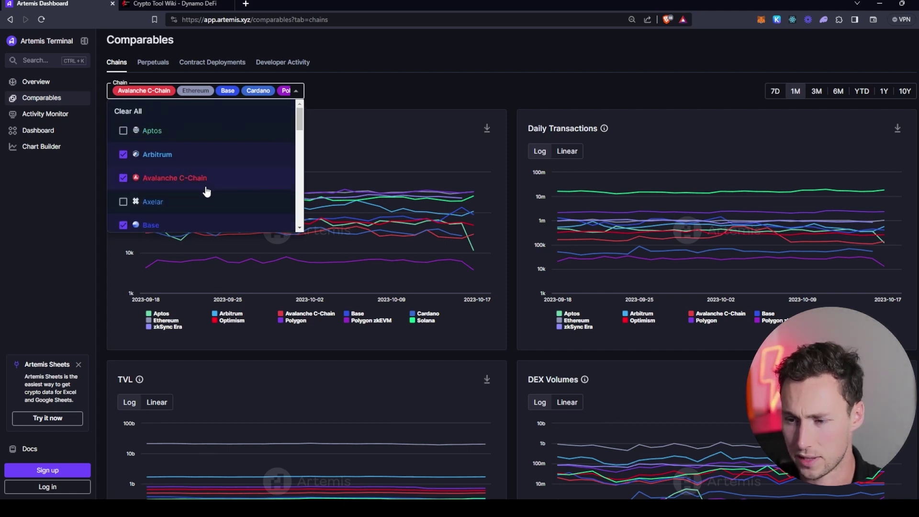
pyautogui.click(208, 187)
pyautogui.scroll(-2, 223, 221)
pyautogui.scroll(-2, 210, 206)
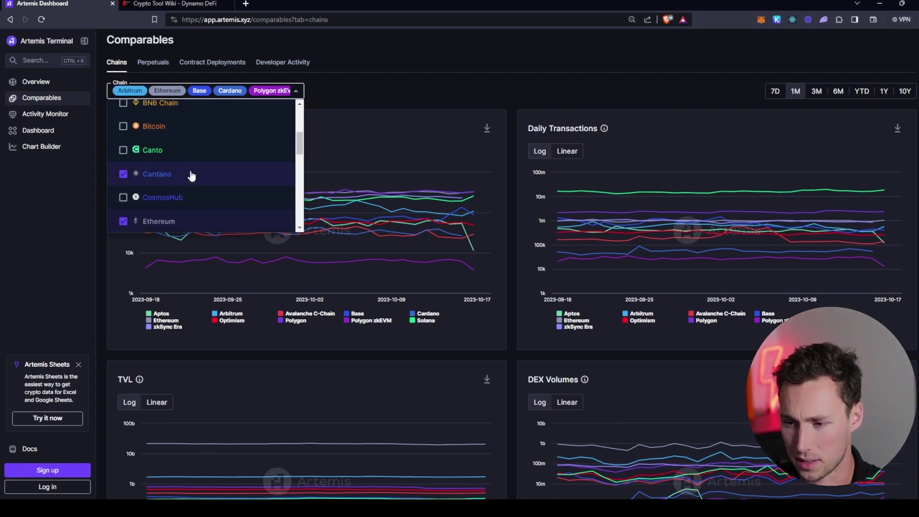
pyautogui.click(191, 174)
# - Drop Polygon, Polygon zkEVM and Solana from the chain comparison and apply the reduced selection
pyautogui.scroll(-4, 196, 182)
pyautogui.scroll(-5, 184, 144)
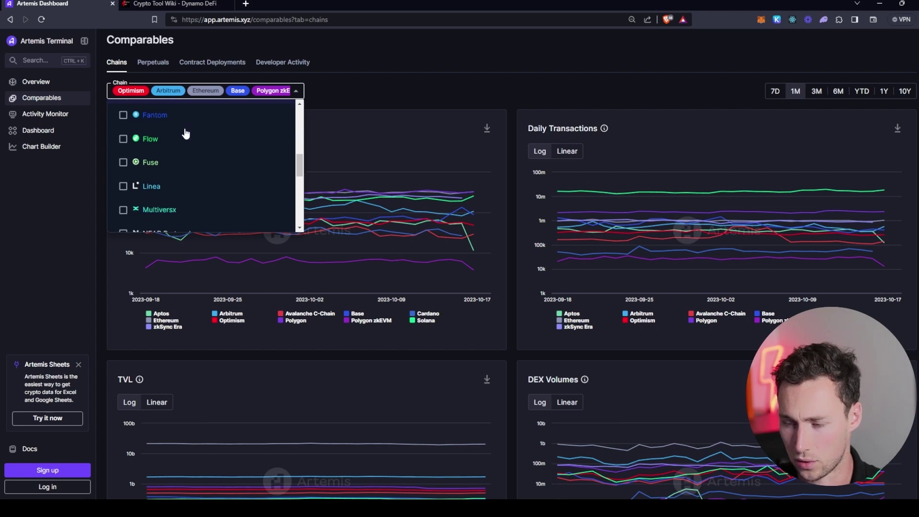
pyautogui.scroll(-2, 178, 196)
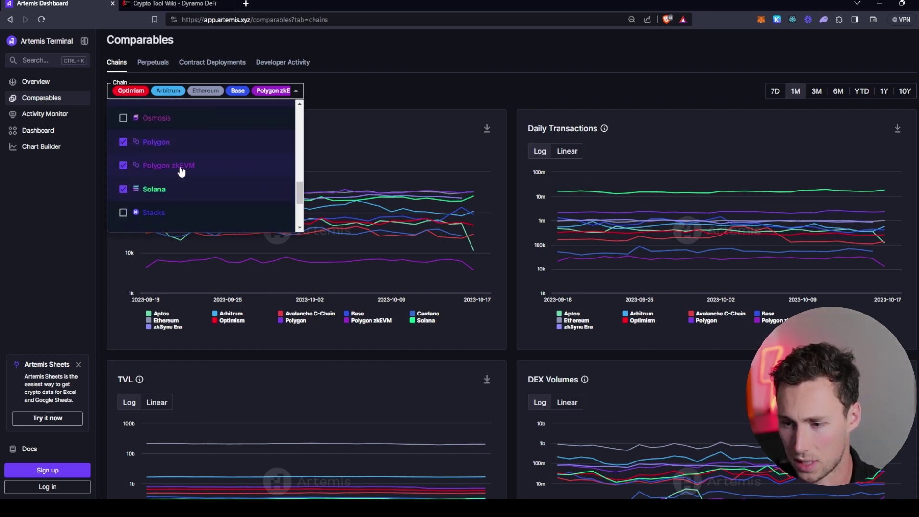
pyautogui.click(174, 153)
pyautogui.click(191, 166)
pyautogui.click(158, 189)
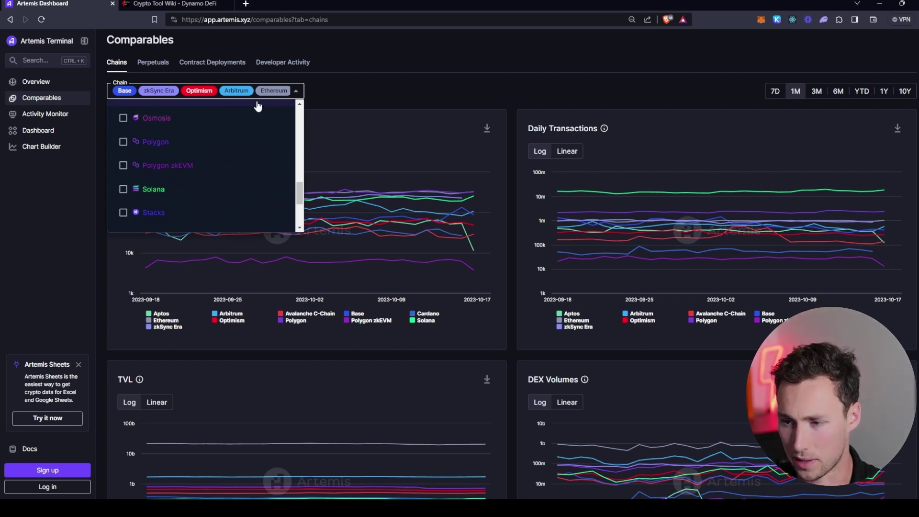
pyautogui.click(685, 96)
# - Compare the chain charts over the 6M and 1Y ranges, ending with the time range set to 3M
pyautogui.click(839, 92)
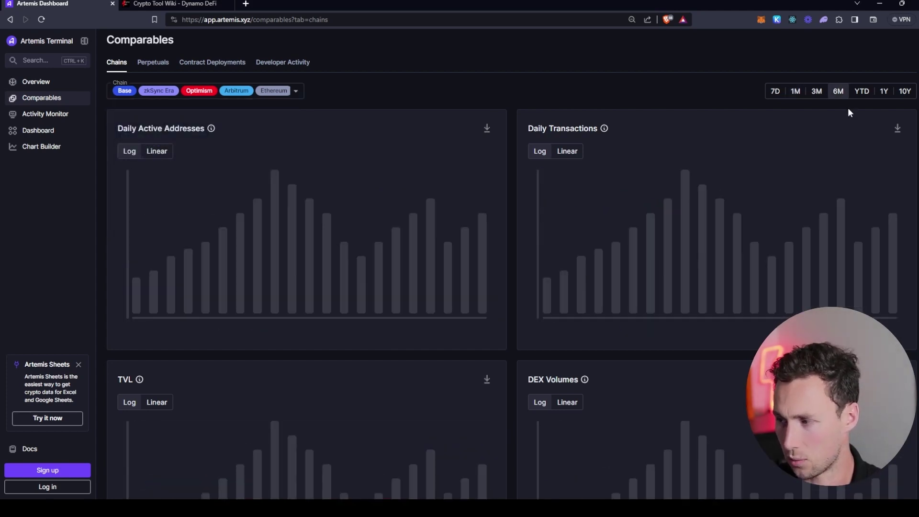
pyautogui.click(883, 92)
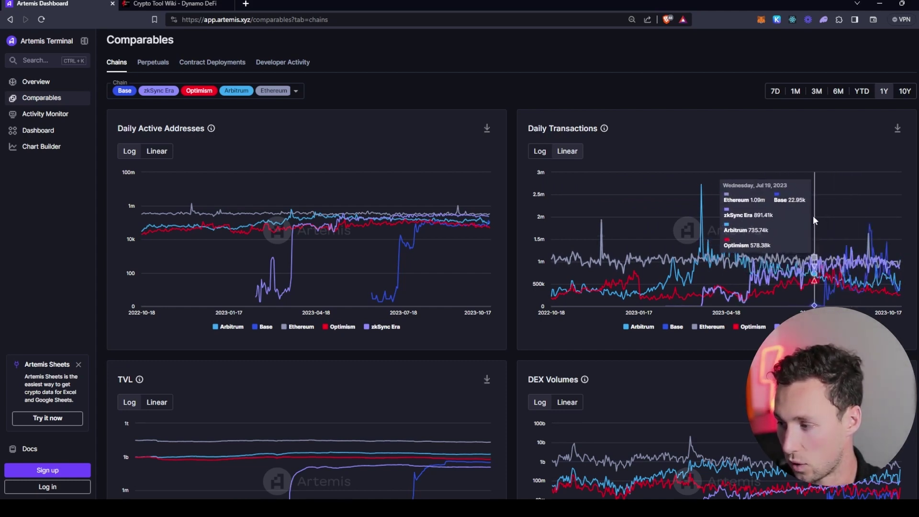
pyautogui.click(822, 97)
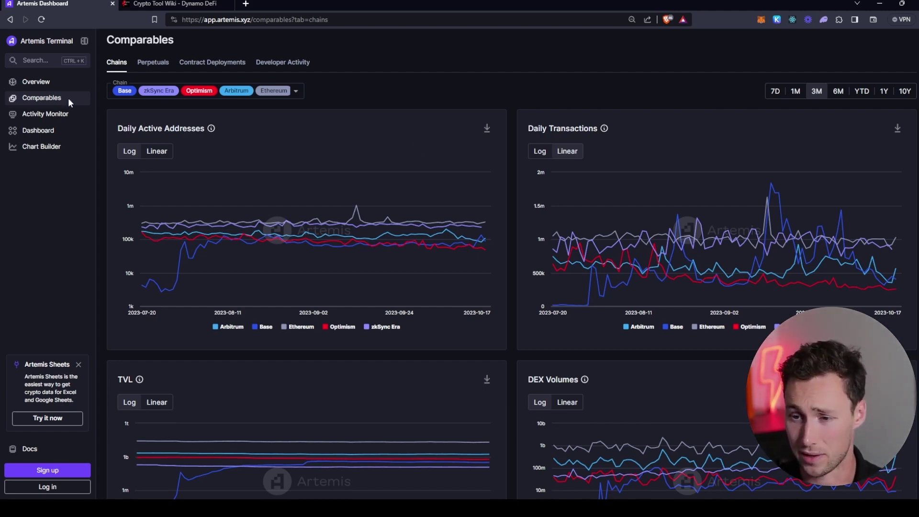
# - Open the Activity Monitor and review the metrics its chart can show, keeping Active Addresses
pyautogui.click(67, 116)
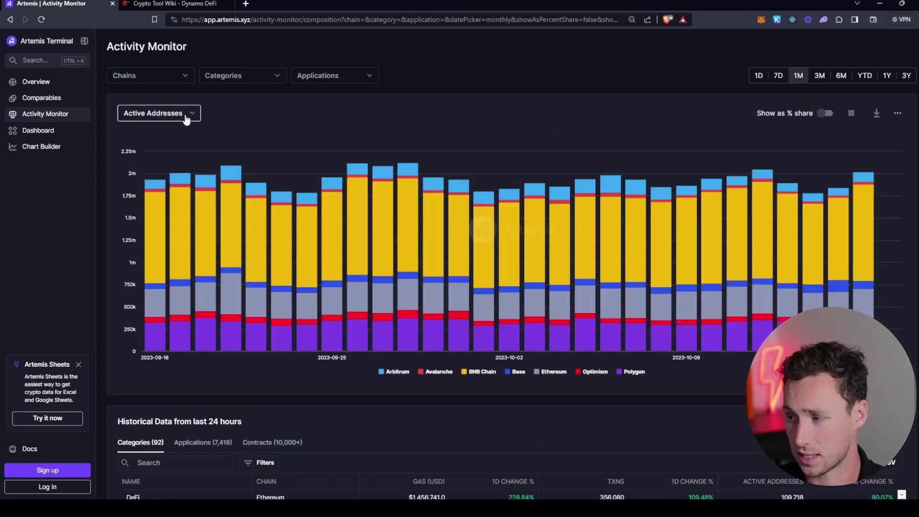
pyautogui.click(186, 117)
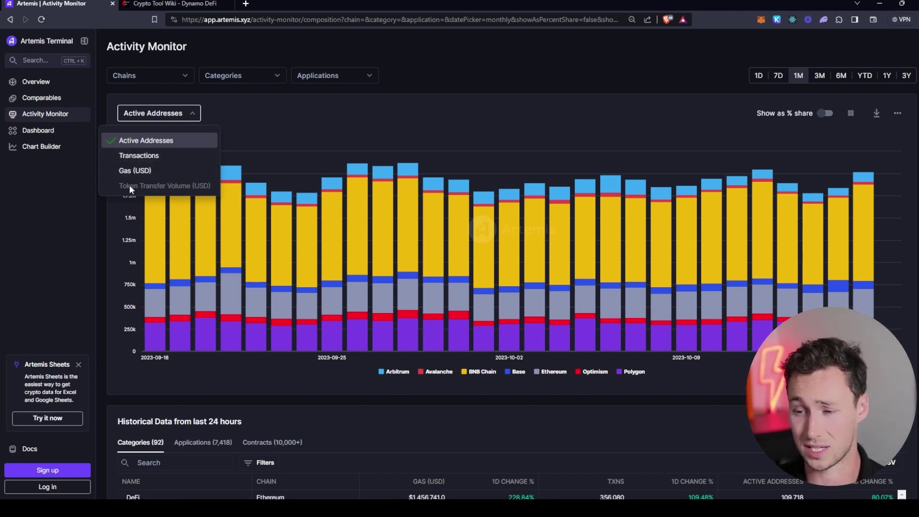
pyautogui.click(229, 111)
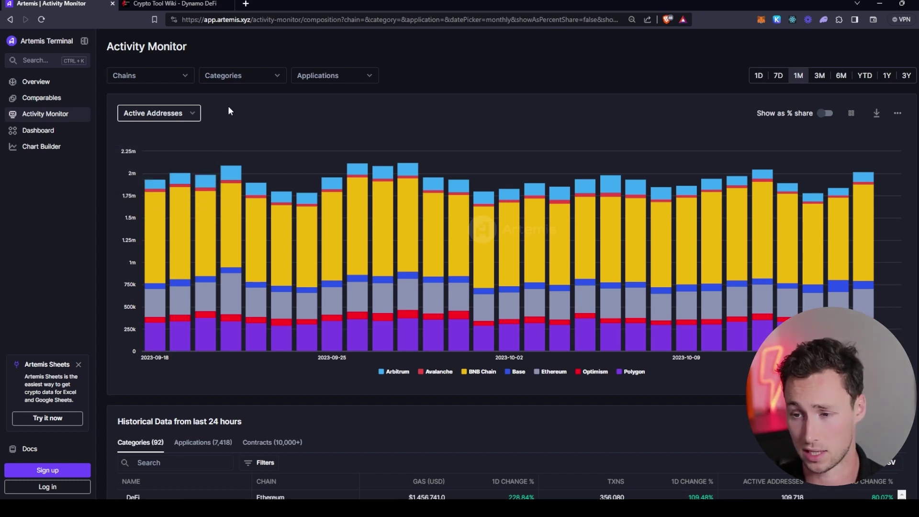
# - Filter the Activity Monitor to the Base chain and view its category breakdown for the last 24 hours
pyautogui.click(184, 78)
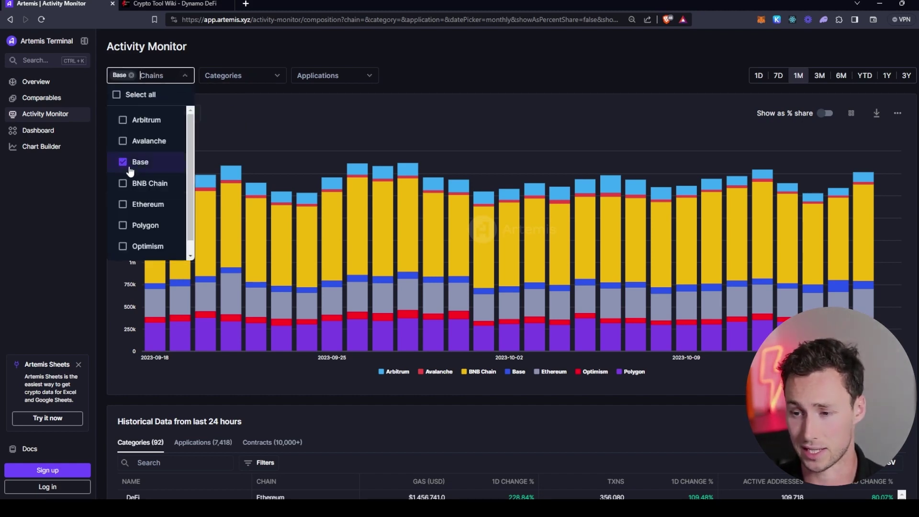
pyautogui.click(238, 108)
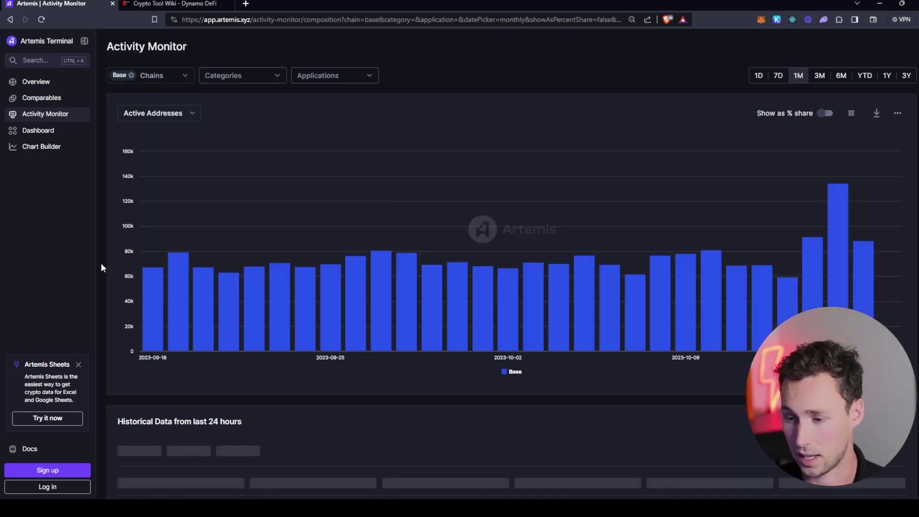
pyautogui.scroll(-3, 127, 284)
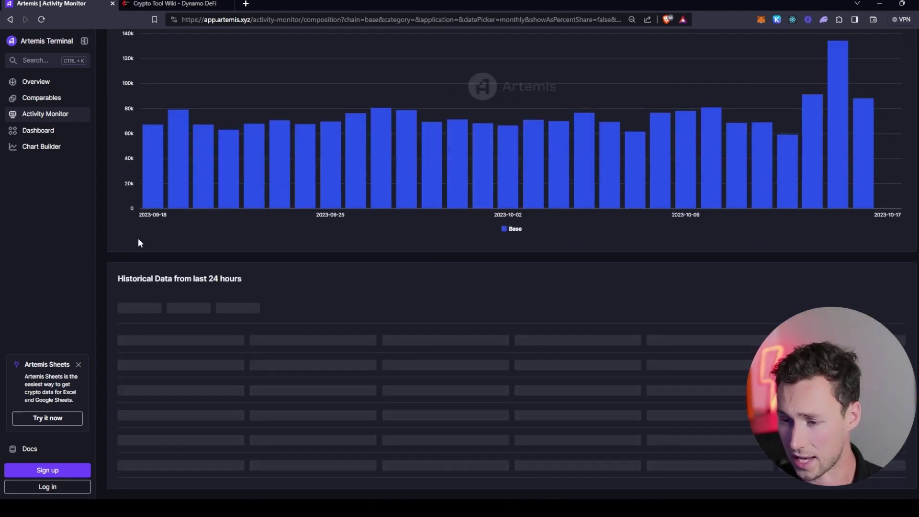
pyautogui.scroll(1, 134, 314)
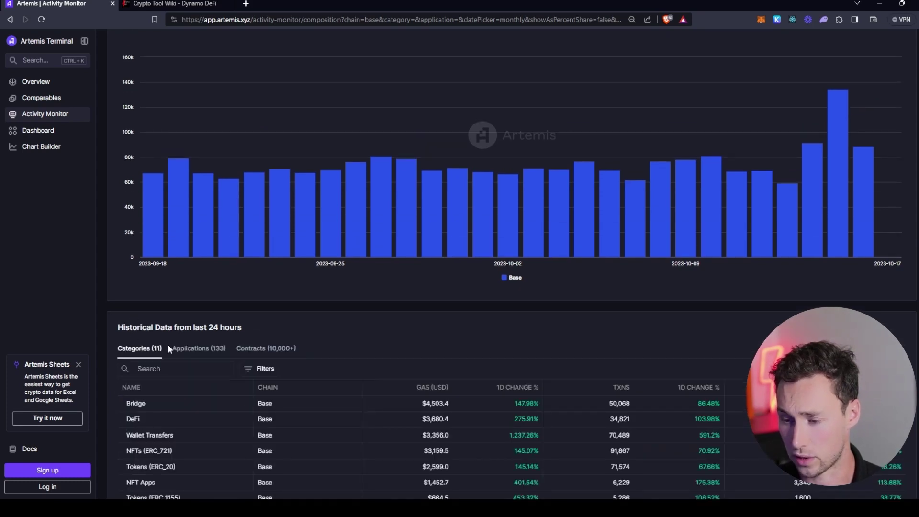
pyautogui.scroll(-2, 188, 340)
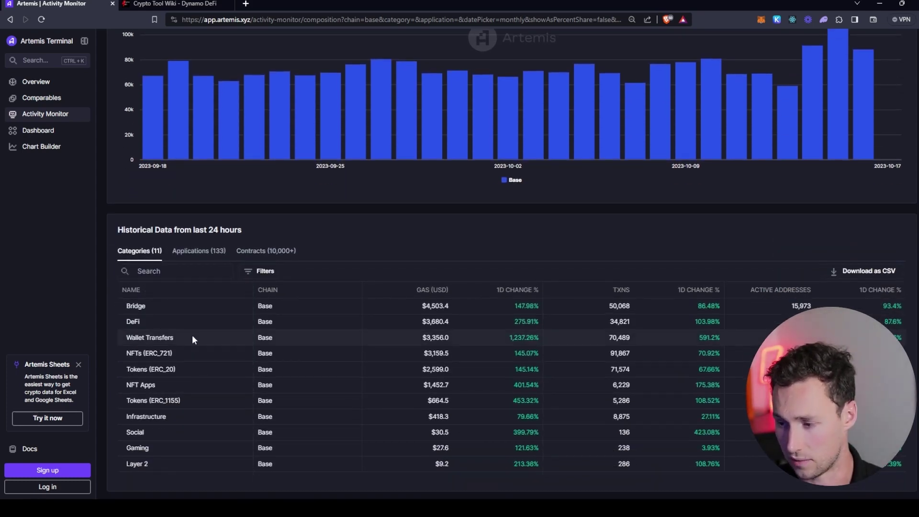
# - Look at Base's contracts in the historical data table and switch the table to its applications
pyautogui.click(206, 249)
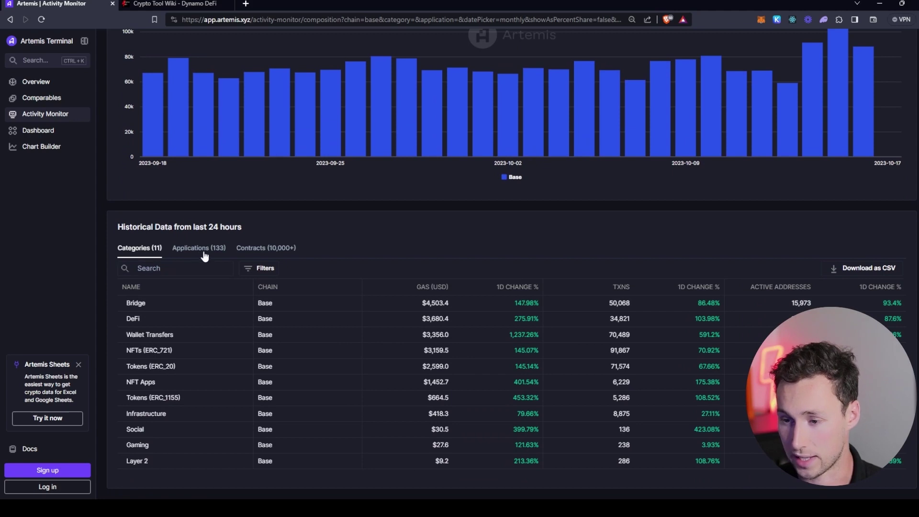
pyautogui.click(238, 254)
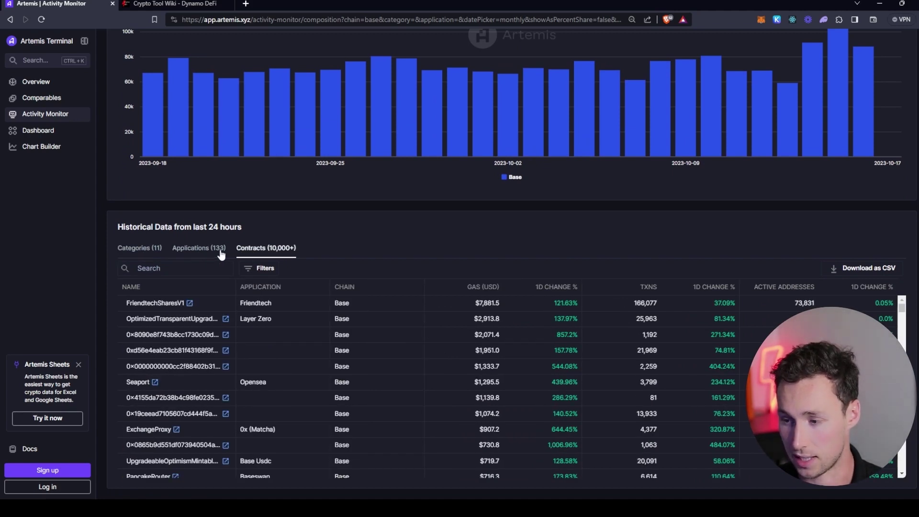
pyautogui.click(213, 253)
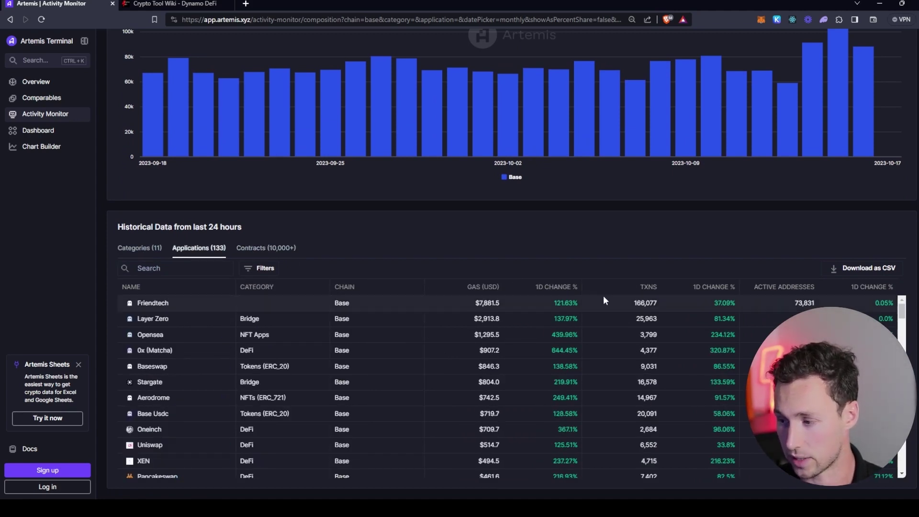
# - Sort Base's applications in descending order by transactions, and then by active addresses
pyautogui.click(645, 288)
pyautogui.click(648, 289)
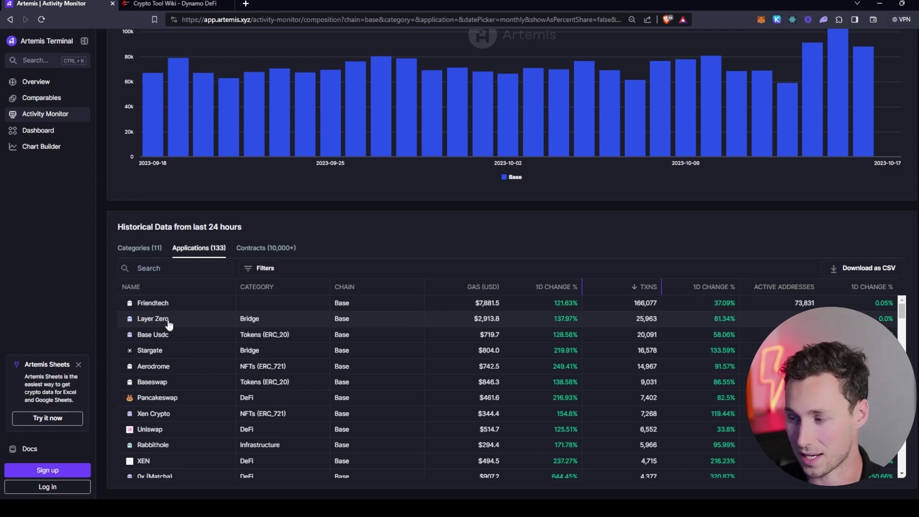
pyautogui.click(791, 288)
pyautogui.click(797, 289)
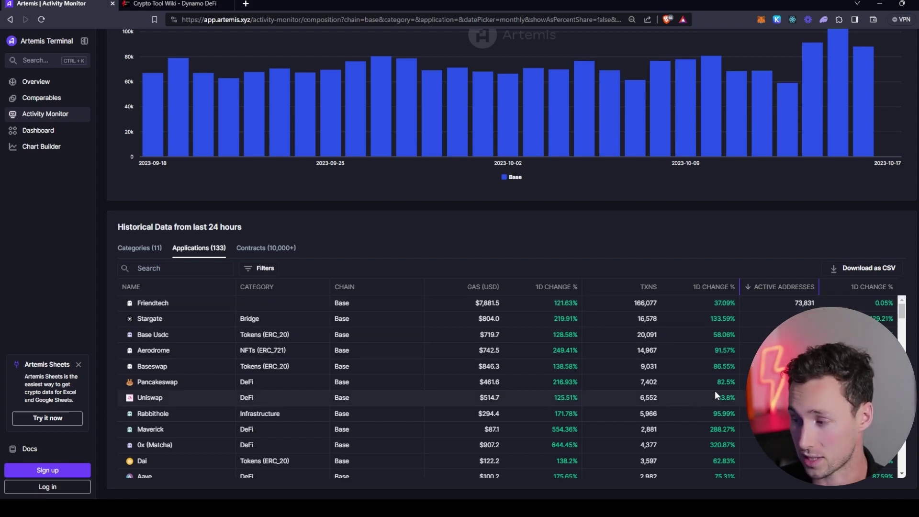
# - Switch Base's historical data table back to the category breakdown
pyautogui.scroll(4, 715, 394)
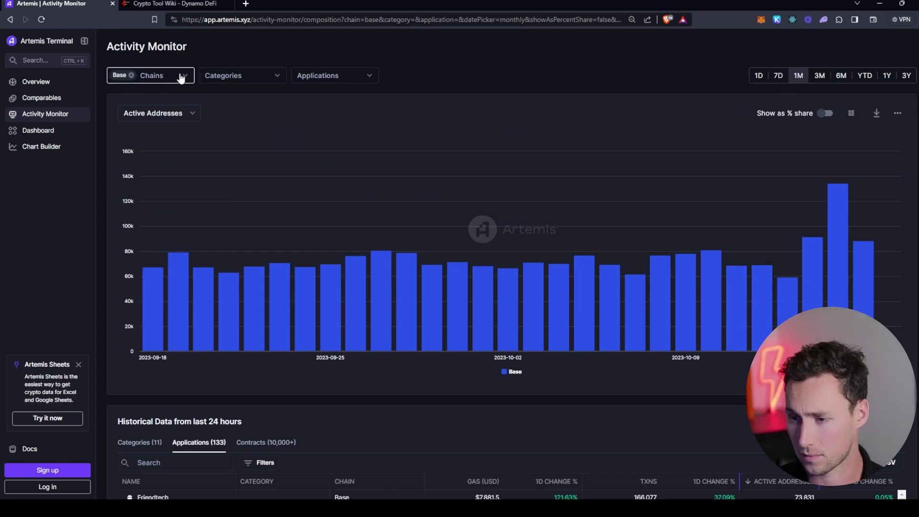
pyautogui.scroll(-2, 357, 458)
pyautogui.click(143, 346)
pyautogui.scroll(2, 142, 345)
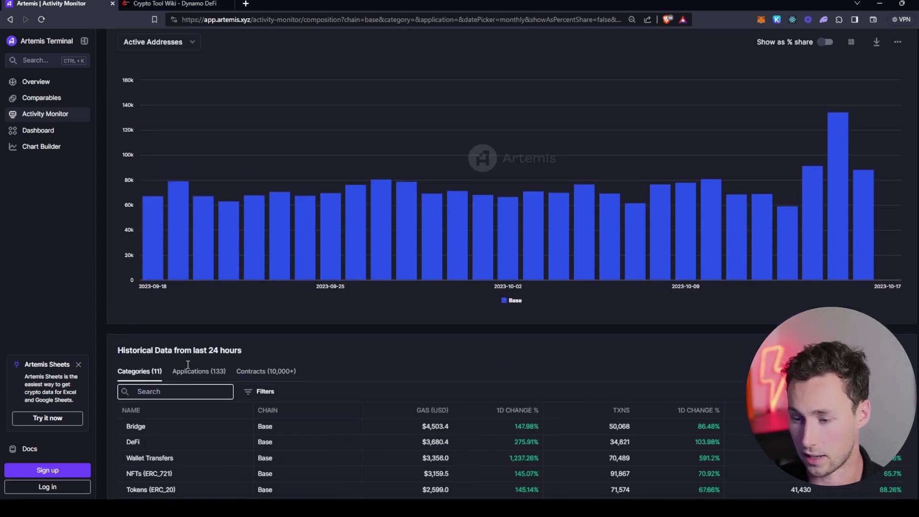
# - Replace the Base filter in the Activity Monitor with Arbitrum
pyautogui.click(131, 75)
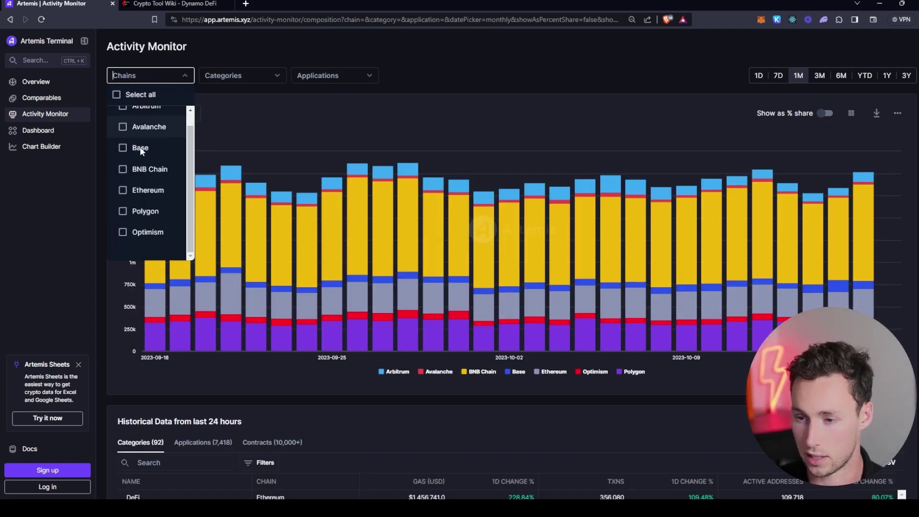
pyautogui.scroll(-2, 139, 153)
pyautogui.scroll(1, 133, 107)
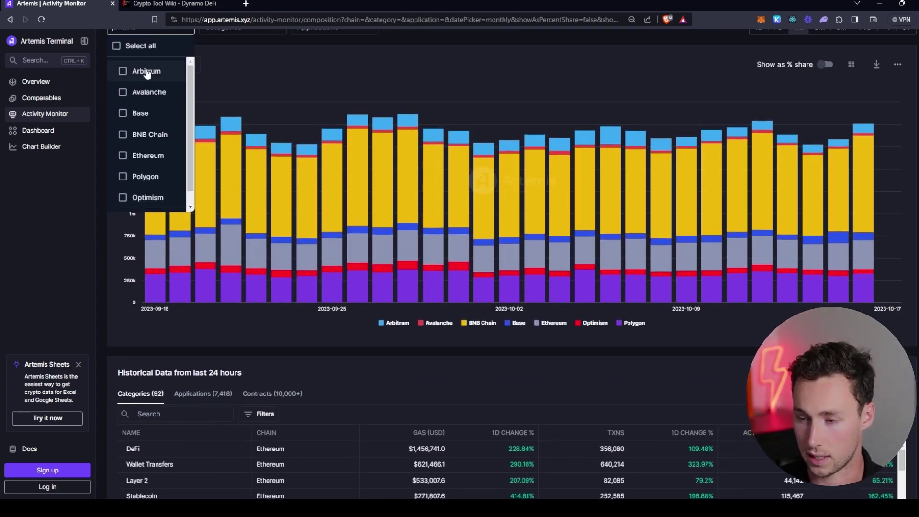
pyautogui.click(146, 71)
pyautogui.click(186, 82)
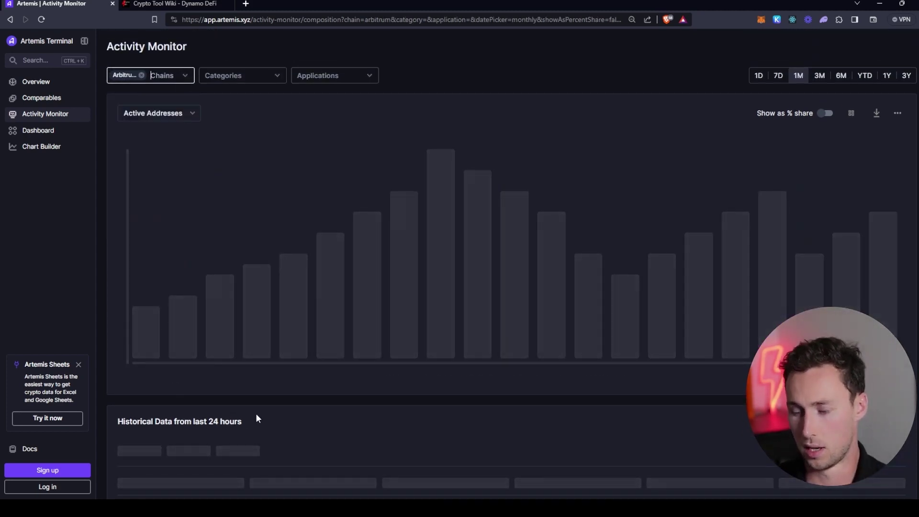
pyautogui.scroll(-2, 254, 407)
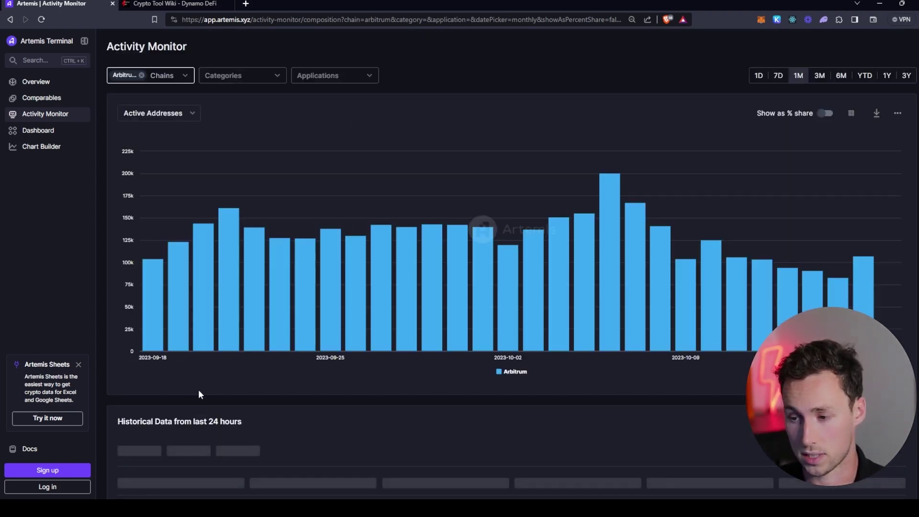
# - Sort Arbitrum's categories in the historical data table in descending order by transactions
pyautogui.scroll(-3, 198, 390)
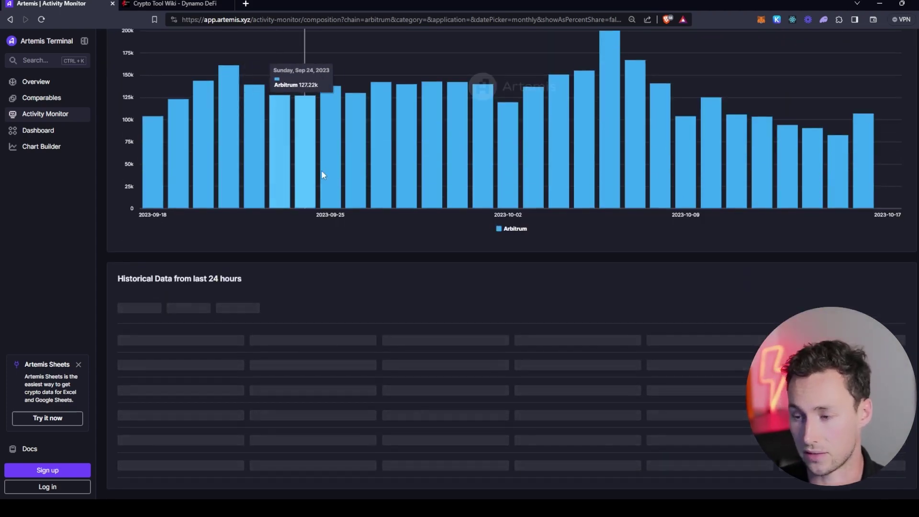
pyautogui.scroll(-1, 203, 352)
pyautogui.scroll(-1, 182, 321)
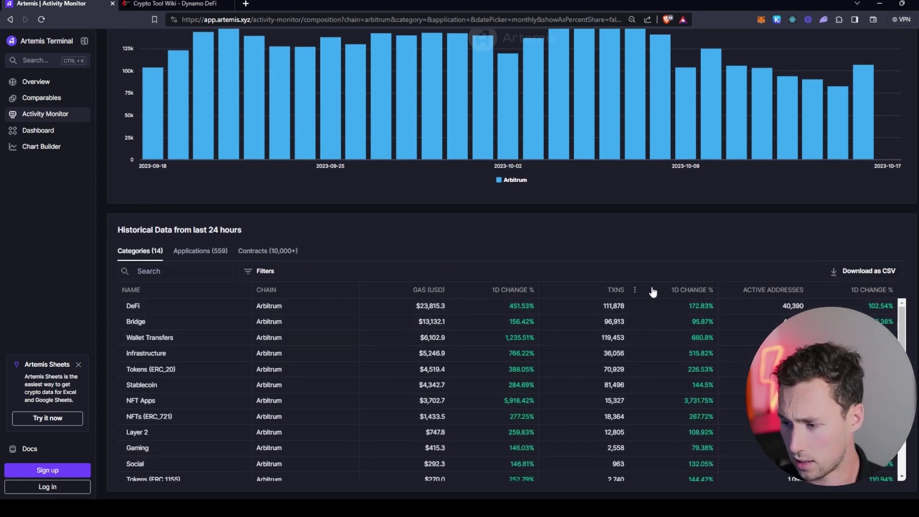
pyautogui.click(619, 291)
pyautogui.click(620, 291)
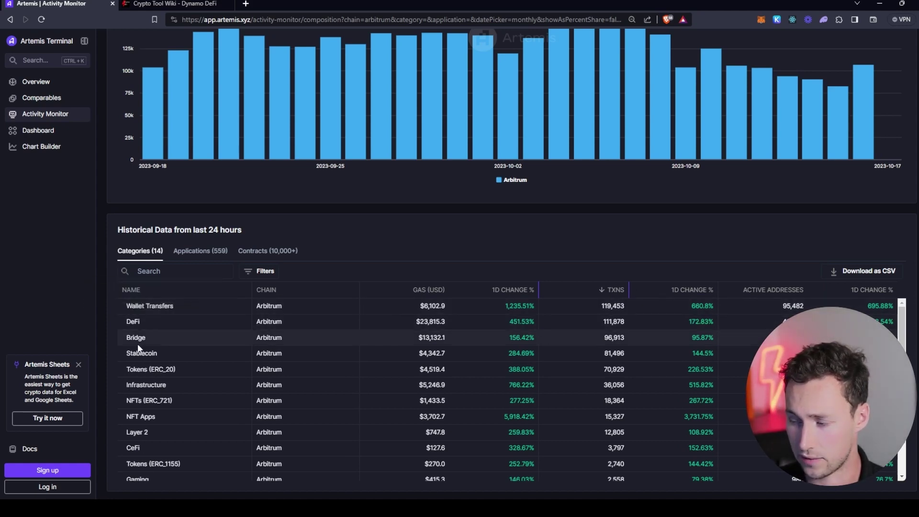
# - Sort Arbitrum's categories in descending order by active addresses
pyautogui.click(769, 291)
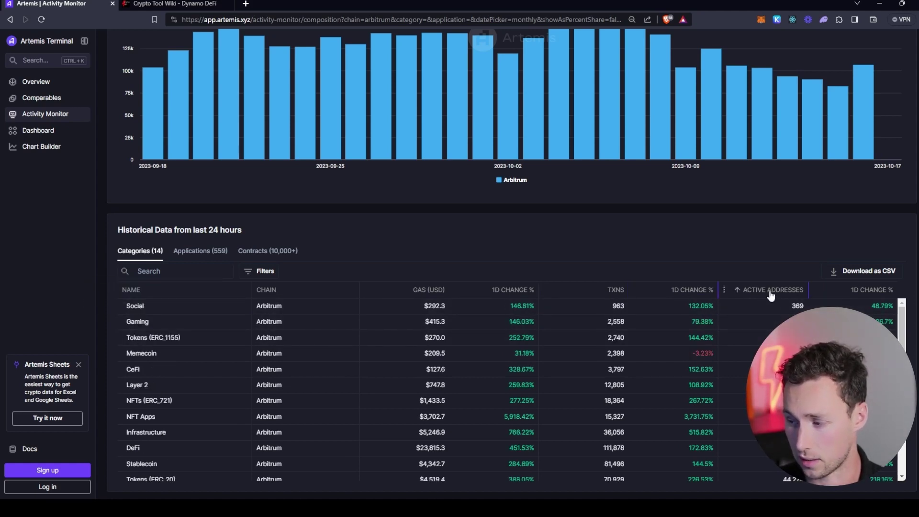
pyautogui.click(771, 291)
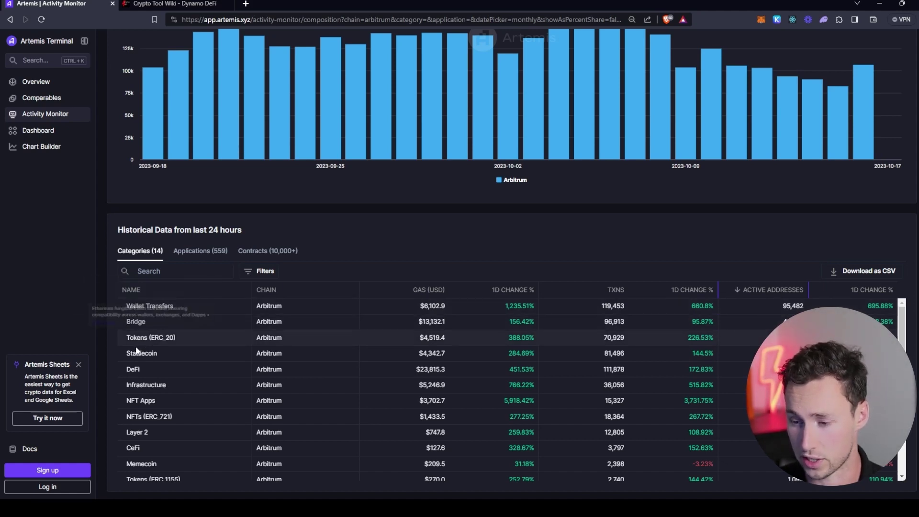
pyautogui.moveTo(155, 356)
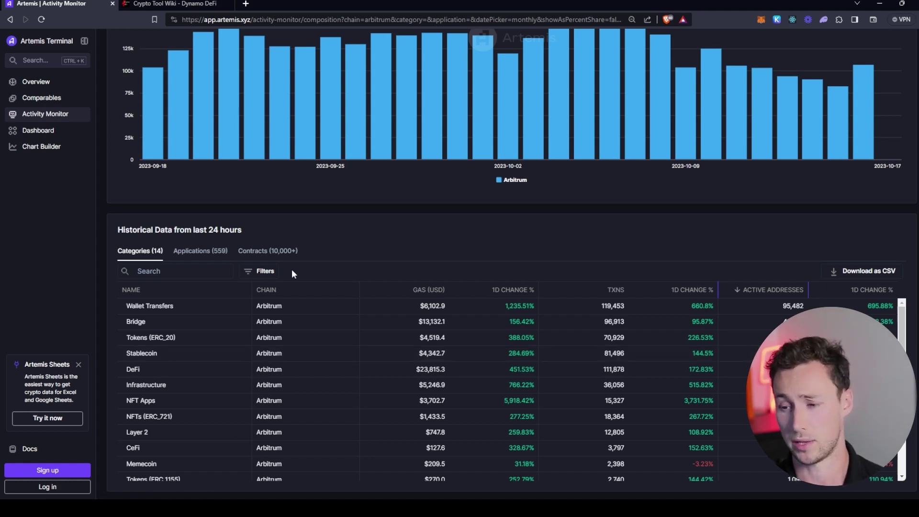
# - Open the developer activity view of the Comparables page and look over its weekly commit and developer data
pyautogui.scroll(4, 182, 422)
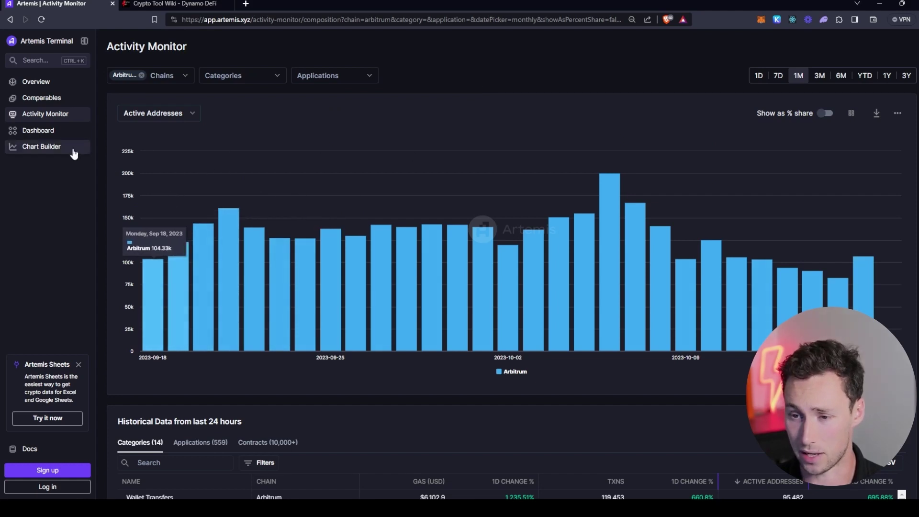
pyautogui.click(57, 100)
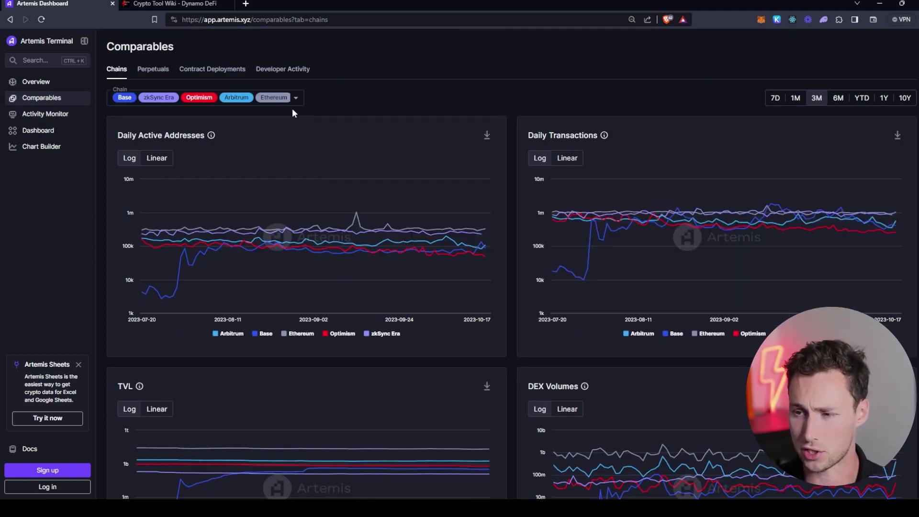
pyautogui.click(285, 69)
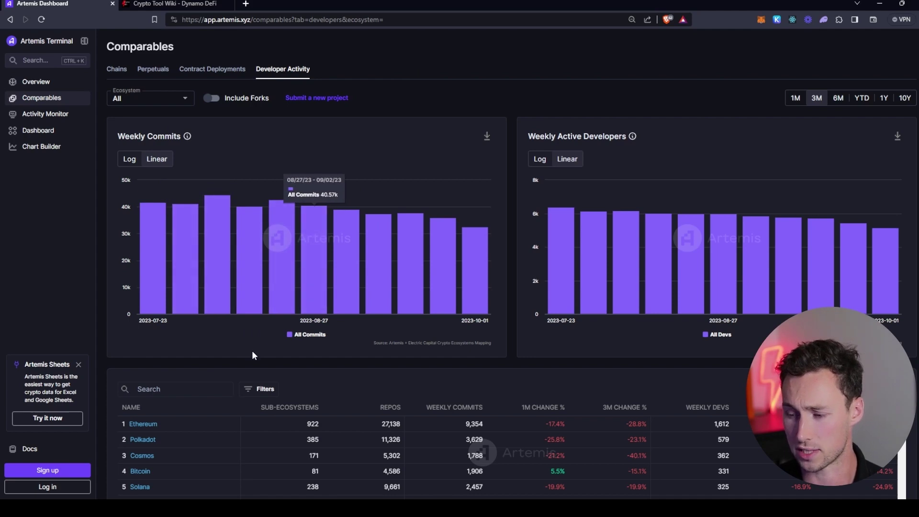
pyautogui.scroll(-2, 252, 351)
pyautogui.scroll(2, 209, 138)
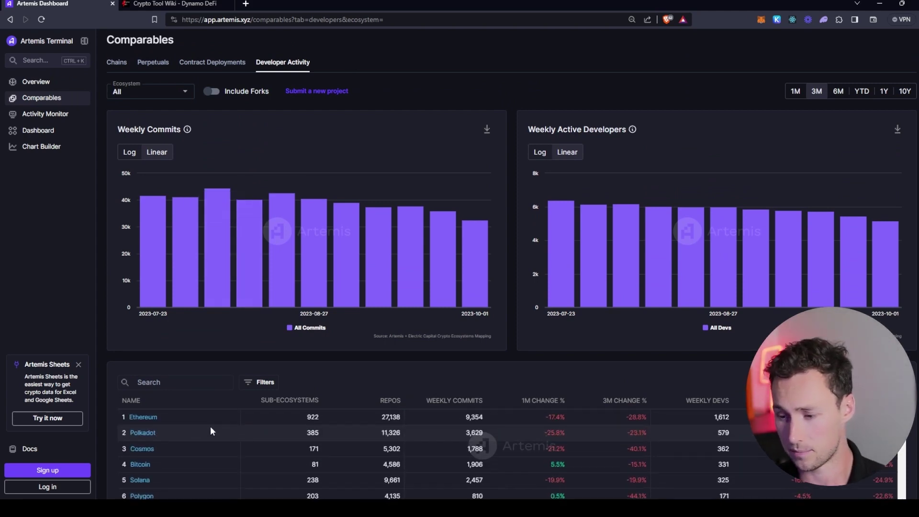
# - Narrow the developer activity to the Ethereum ecosystem and set the charts' time range to 1Y
pyautogui.scroll(-2, 108, 378)
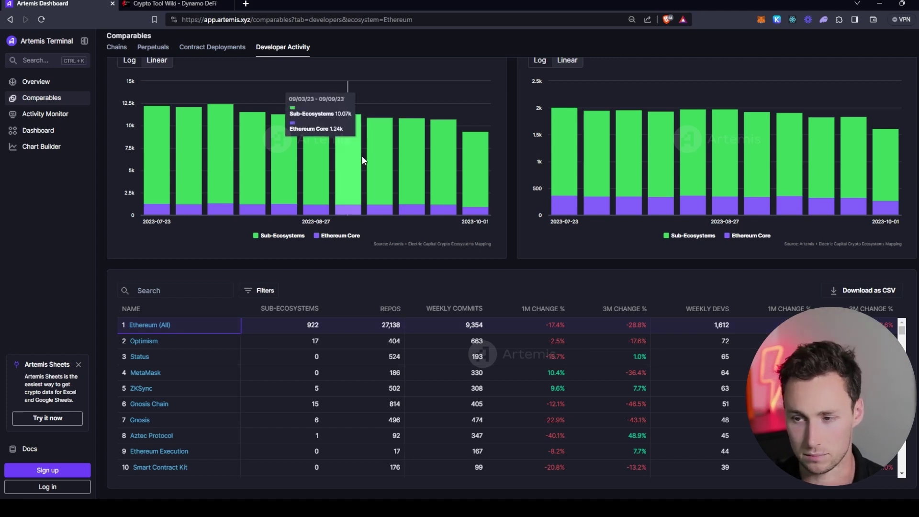
pyautogui.scroll(2, 456, 309)
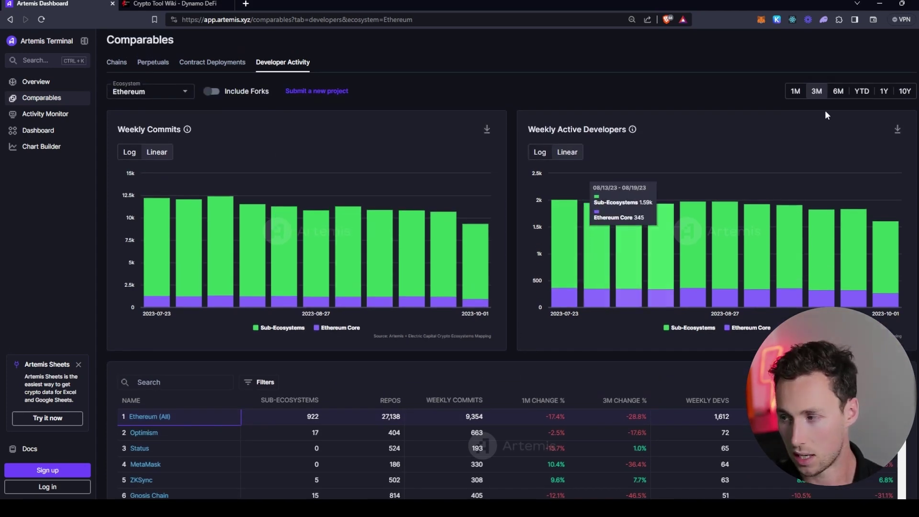
pyautogui.click(884, 91)
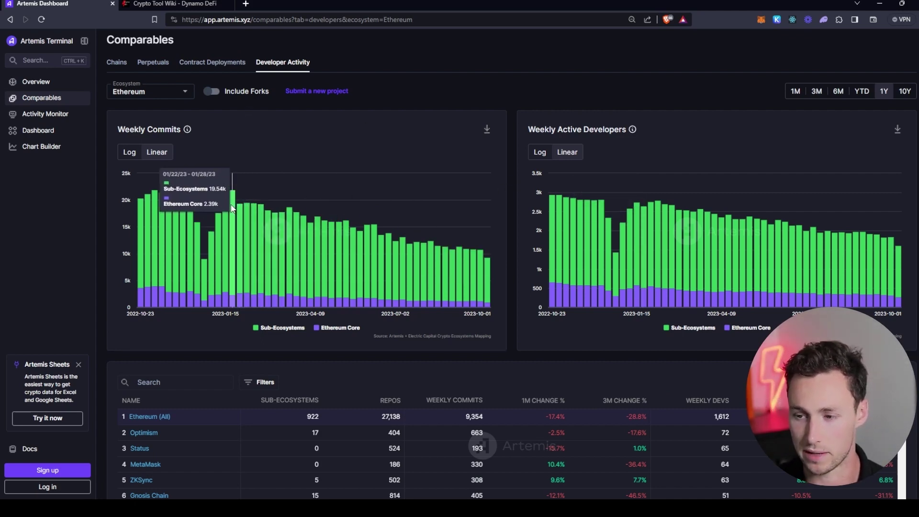
# - Set the developer activity's ecosystem filter back to All
pyautogui.click(186, 92)
pyautogui.click(120, 109)
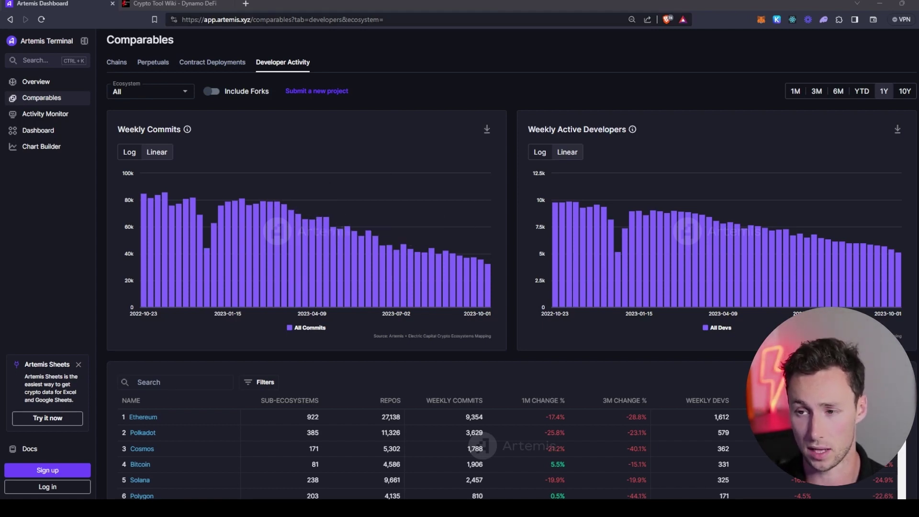
# - Switch to the Crypto Tool Wiki article and look through its categorized lists of crypto tools
pyautogui.click(204, 2)
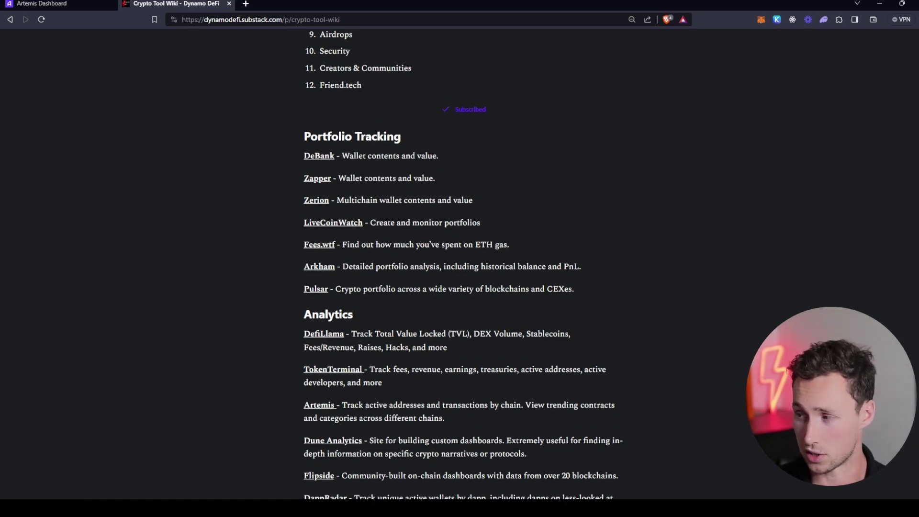
pyautogui.scroll(6, 914, 72)
pyautogui.scroll(-4, 914, 72)
pyautogui.scroll(-20, 914, 80)
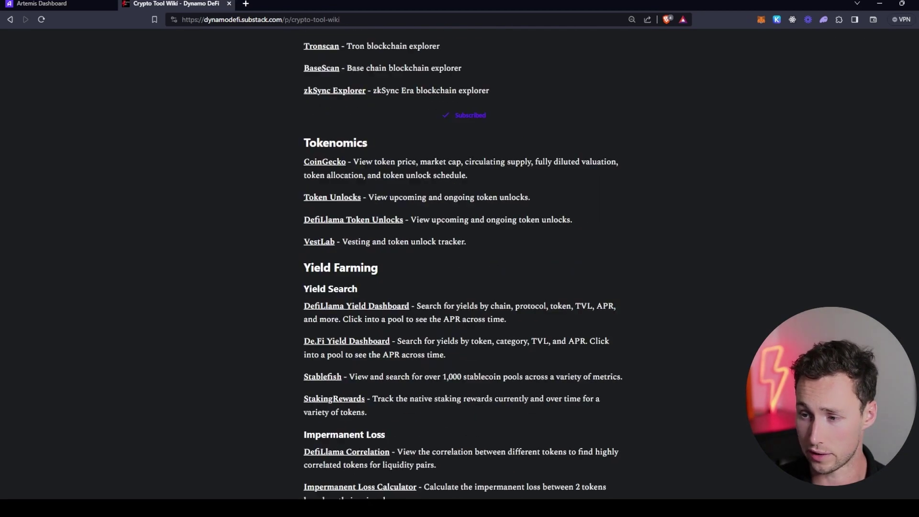
pyautogui.scroll(3, 914, 80)
pyautogui.scroll(20, 463, 283)
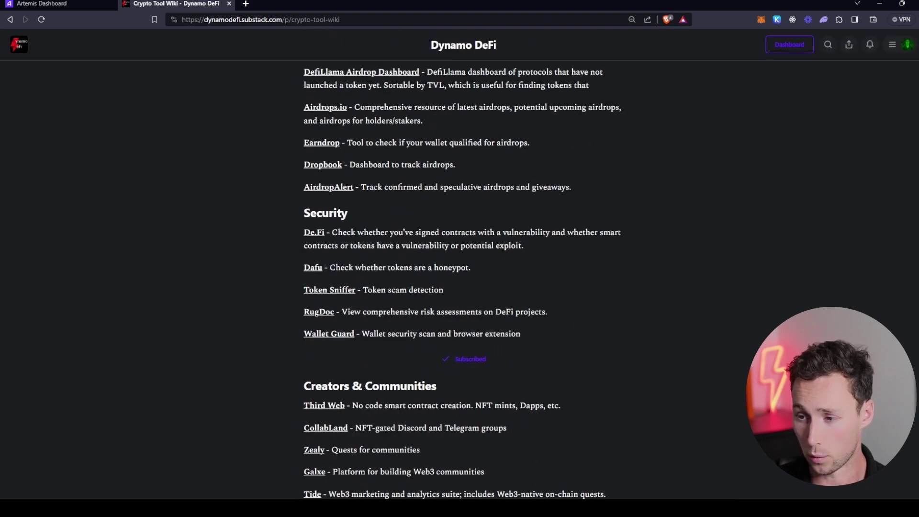
pyautogui.scroll(7, 462, 280)
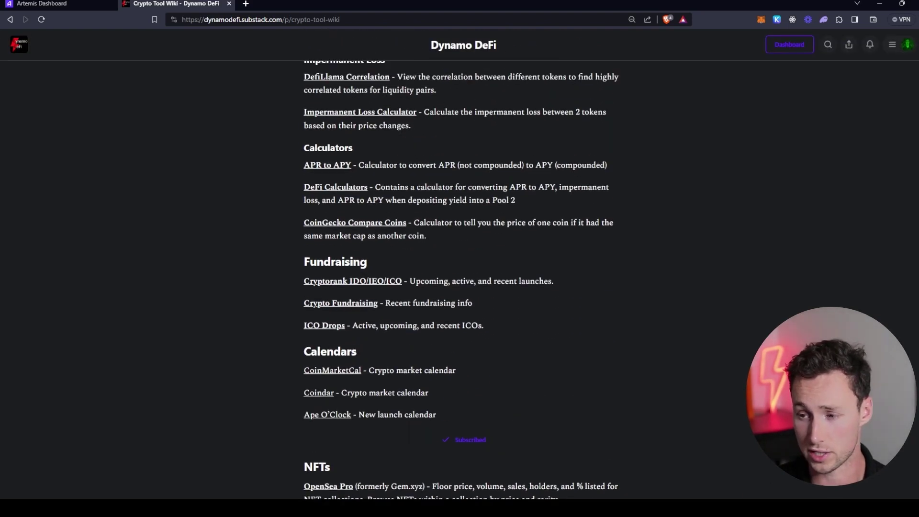
pyautogui.scroll(10, 461, 280)
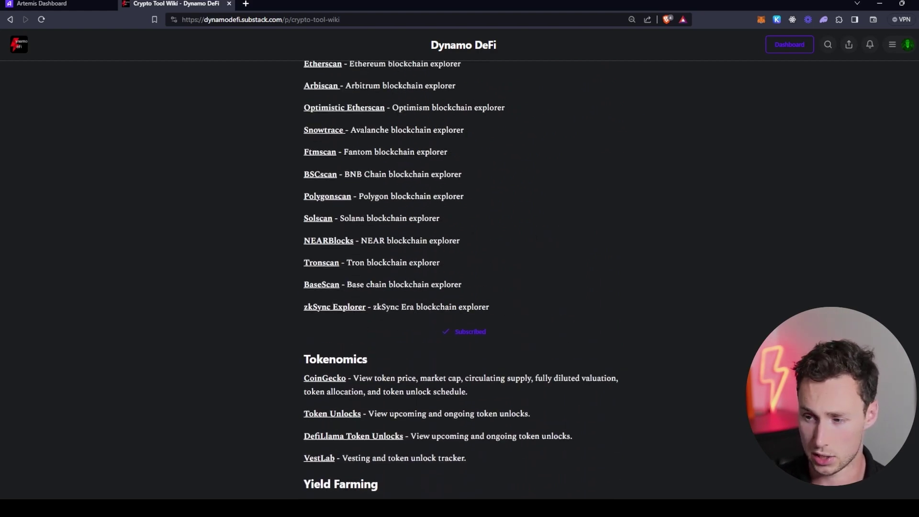
pyautogui.scroll(8, 462, 280)
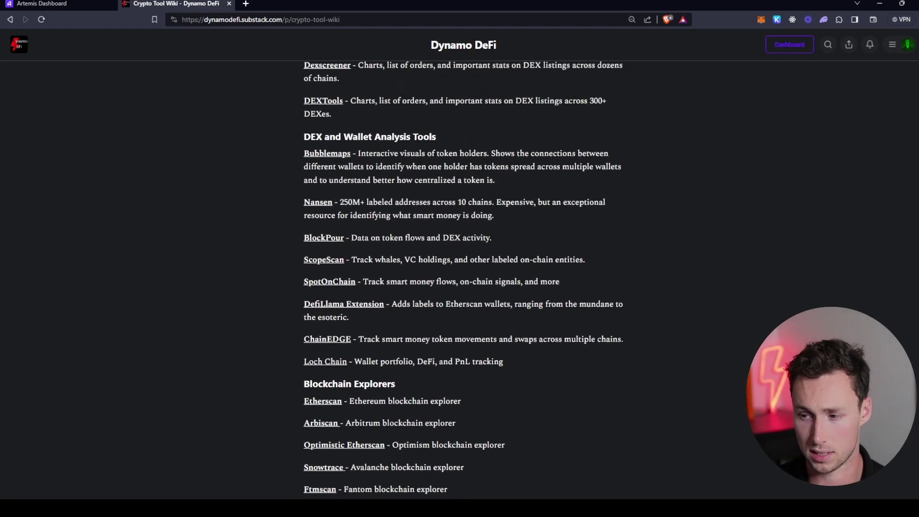
pyautogui.scroll(9, 462, 280)
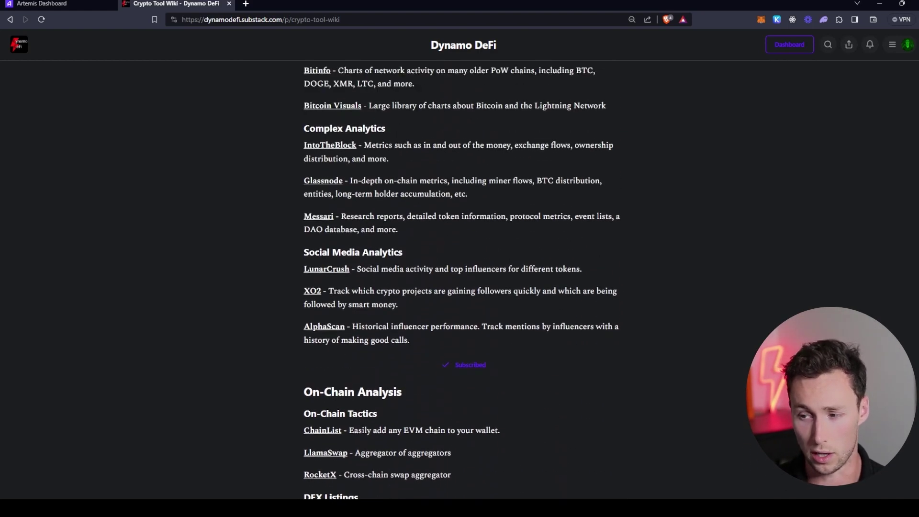
pyautogui.scroll(8, 463, 280)
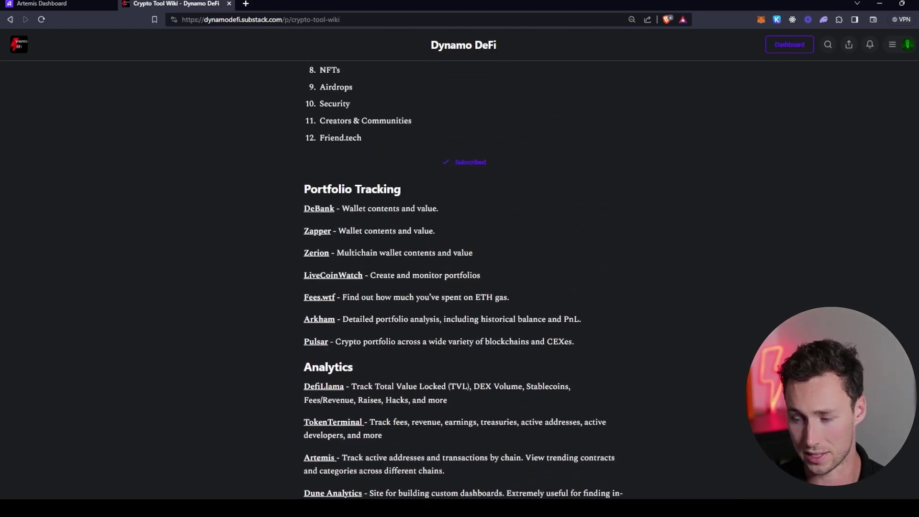